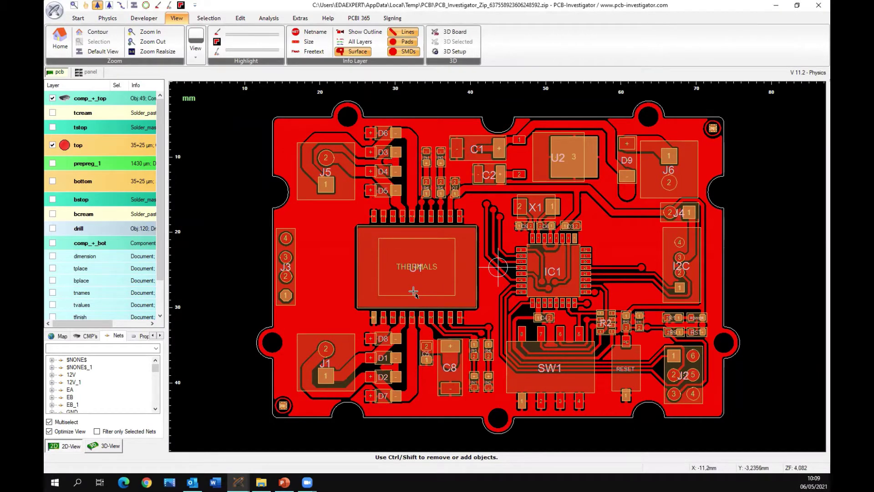
Step: Inspect the assembled board in 3D by rotating the model
{"action": "mouse_move", "coordinate": [414, 291]}
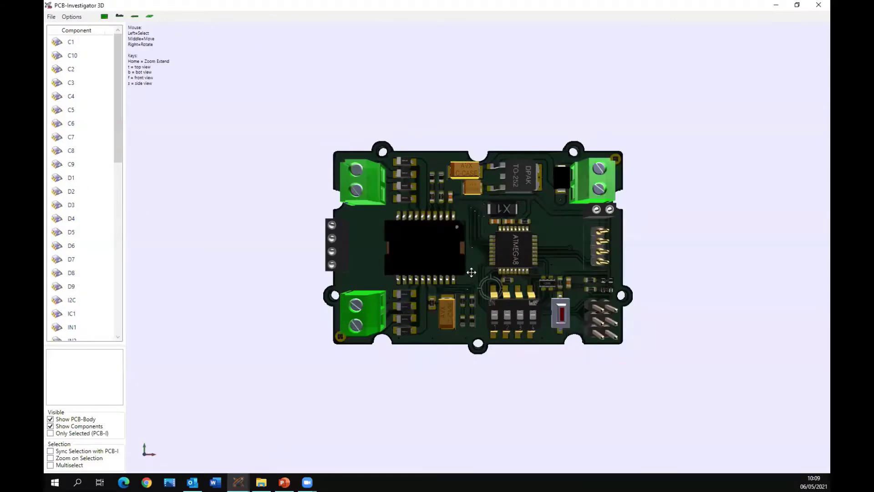
{"action": "right_click_drag", "start_coordinate": [470, 274], "coordinate": [509, 274]}
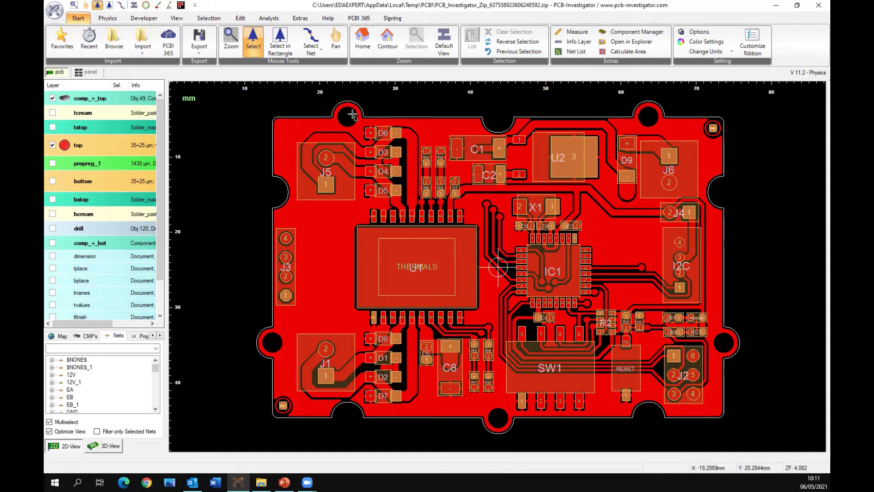
Step: Look through the available design import and export formats
{"action": "left_click", "coordinate": [148, 54]}
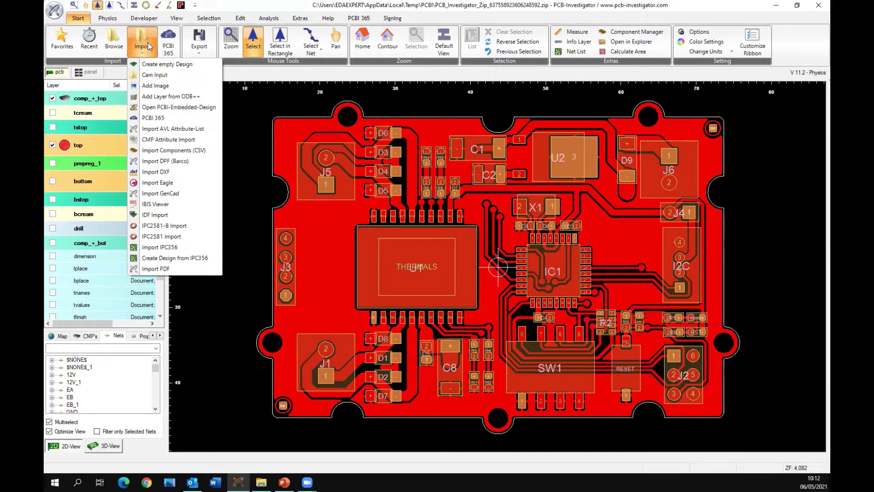
{"action": "left_click", "coordinate": [199, 45]}
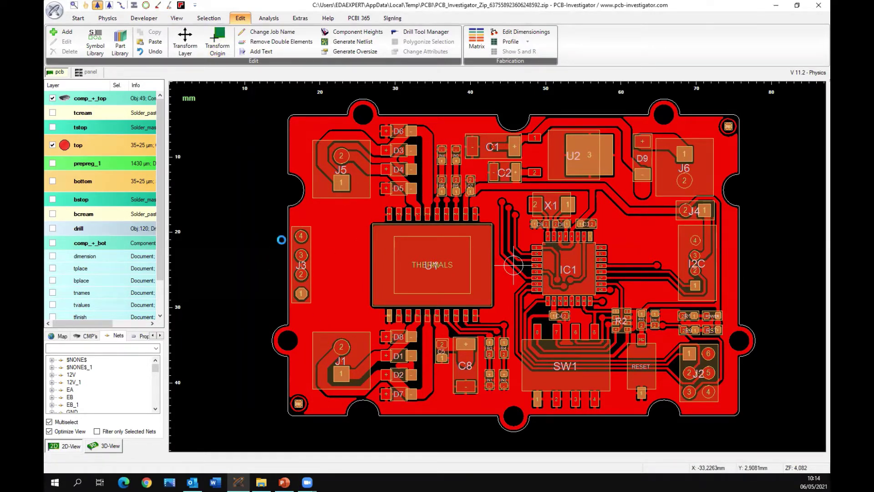
Step: Start adding an object on the top layer and look through the pad and surface object types
{"action": "middle_click_drag", "start_coordinate": [263, 244], "coordinate": [347, 244]}
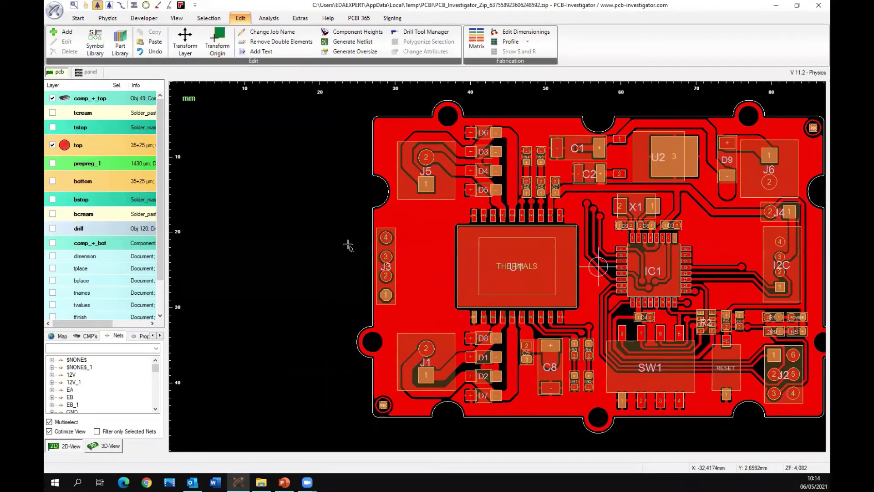
{"action": "left_click", "coordinate": [63, 31]}
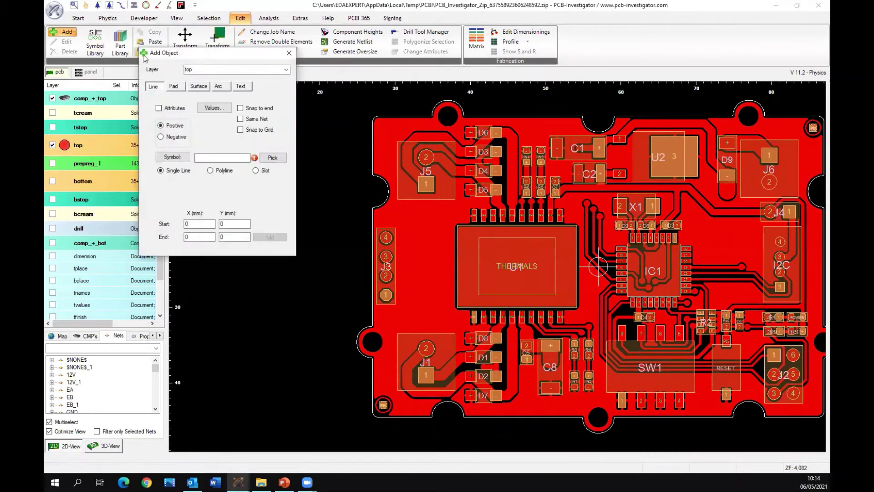
{"action": "left_click", "coordinate": [174, 87]}
{"action": "left_click", "coordinate": [199, 86]}
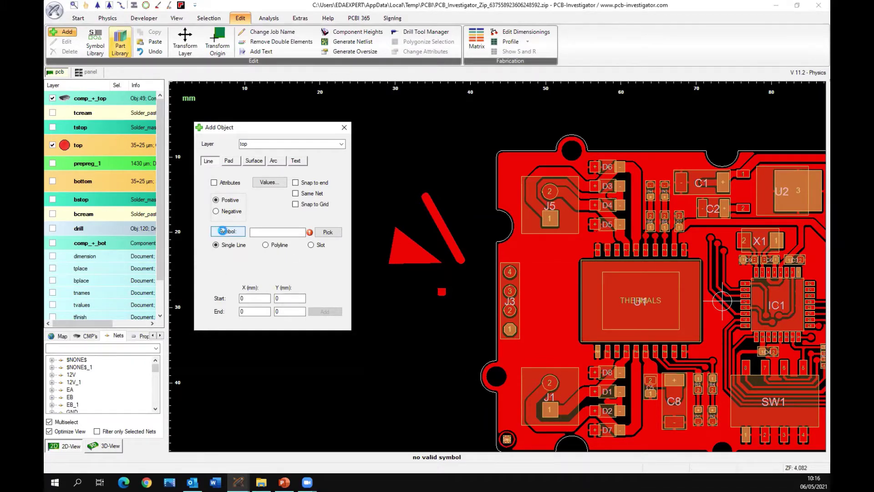
Step: Assign the r10 symbol from the Job Library to new line objects and review the pad and surface options
{"action": "left_click", "coordinate": [228, 232]}
{"action": "left_click", "coordinate": [195, 182]}
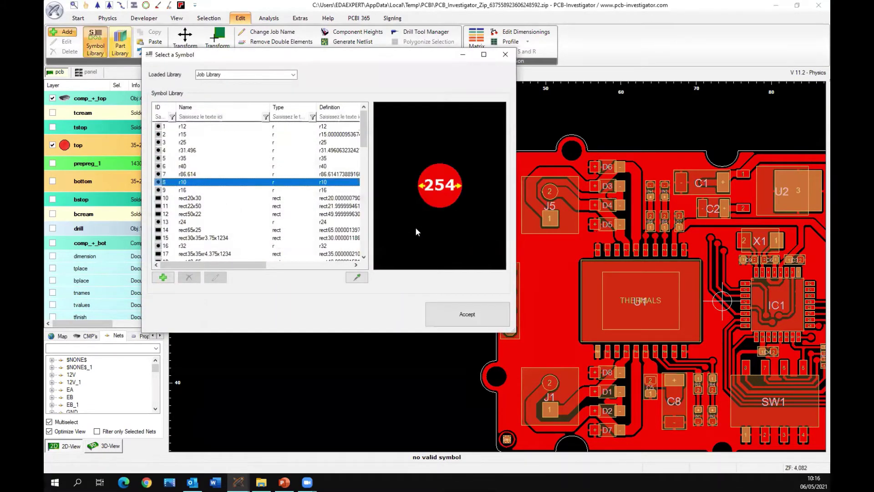
{"action": "left_click", "coordinate": [467, 314]}
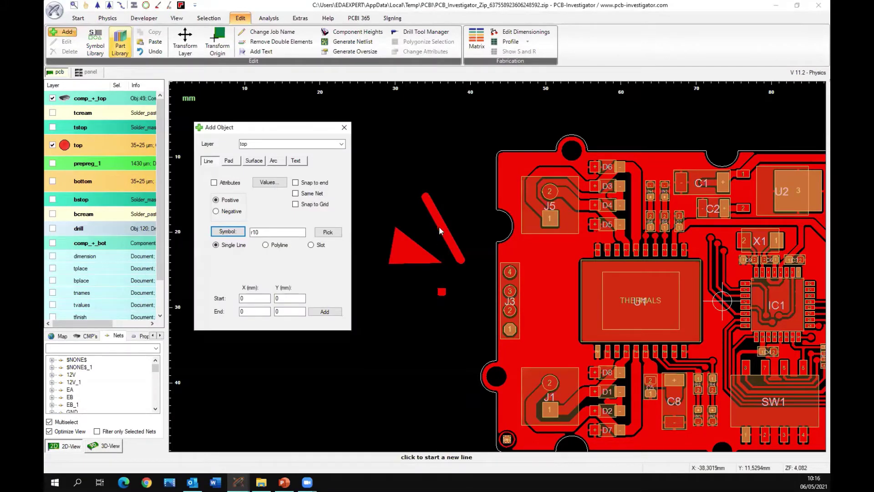
{"action": "left_click", "coordinate": [228, 160]}
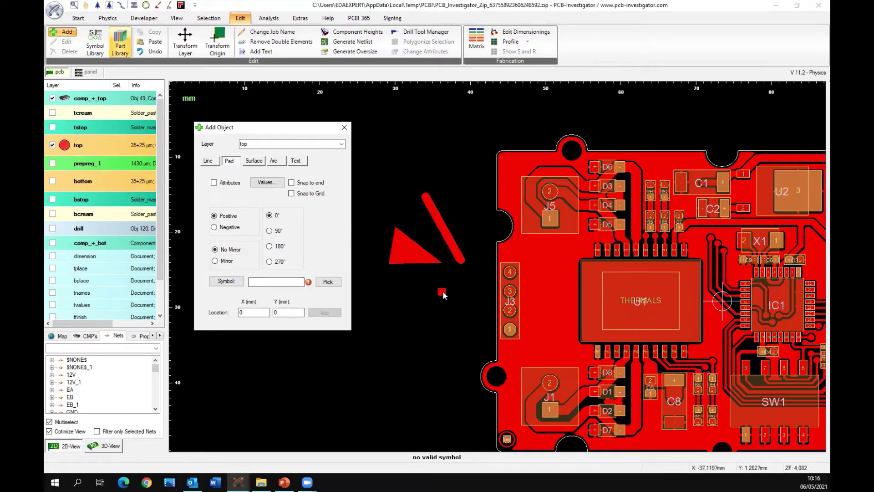
{"action": "left_click", "coordinate": [254, 160]}
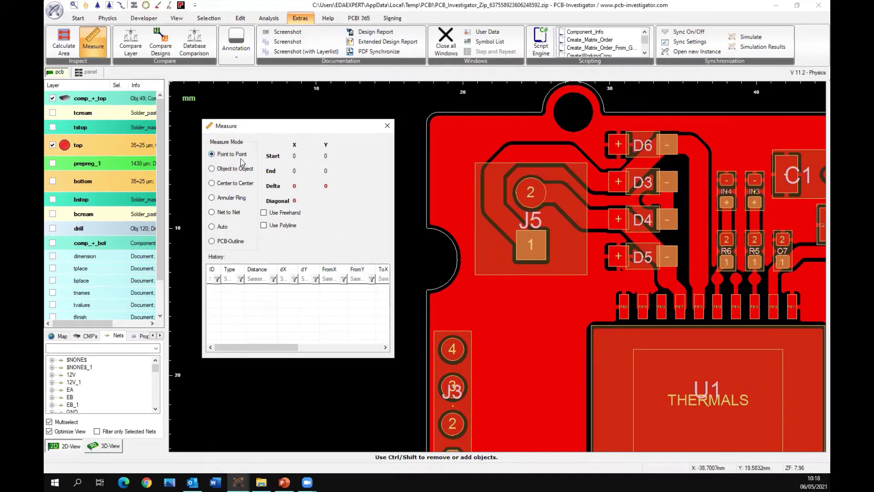
Step: Measure point to point from inside the board's upper-left corner, diagonally across J5, to the edge of D5's positive pad
{"action": "left_click", "coordinate": [435, 130]}
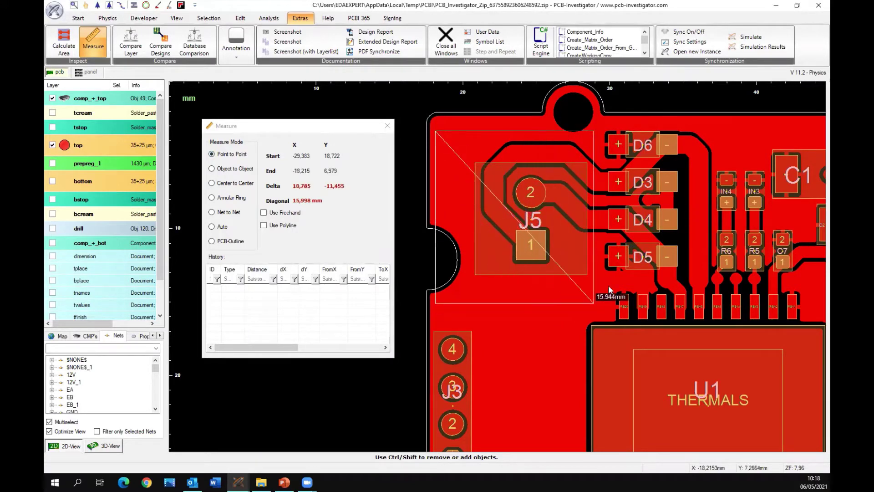
{"action": "left_click", "coordinate": [596, 258]}
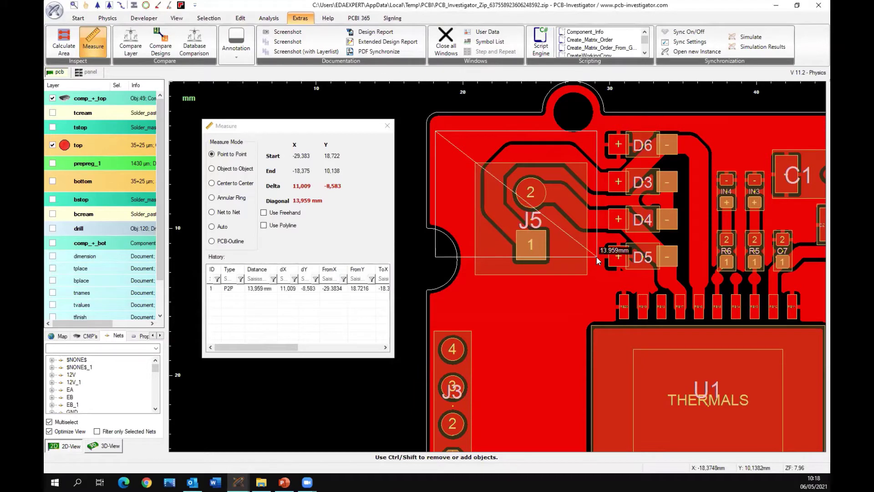
{"action": "left_click", "coordinate": [346, 301]}
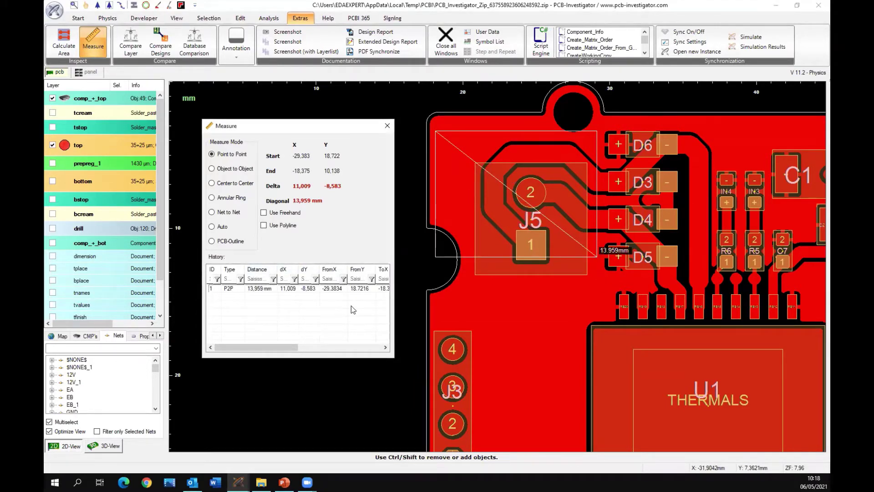
Step: Measure object to object between the horizontal trace above J5 and the trace entering D4's positive pad
{"action": "left_click", "coordinate": [212, 168]}
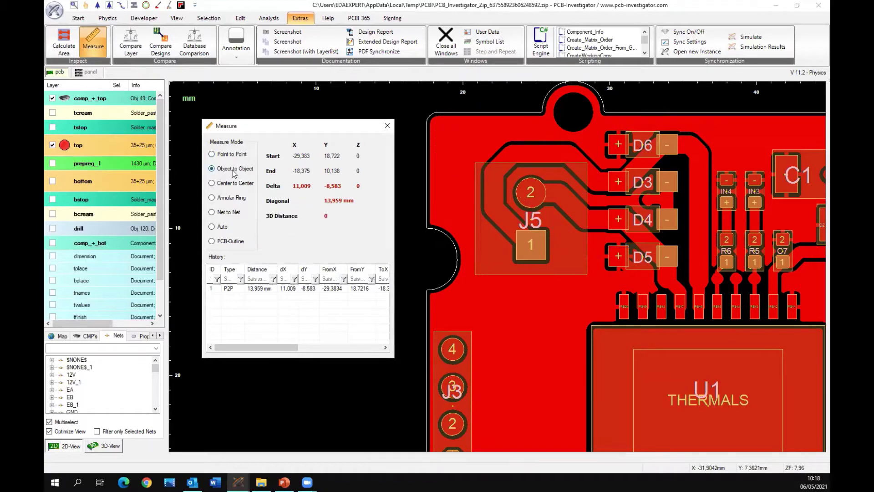
{"action": "left_click", "coordinate": [558, 153]}
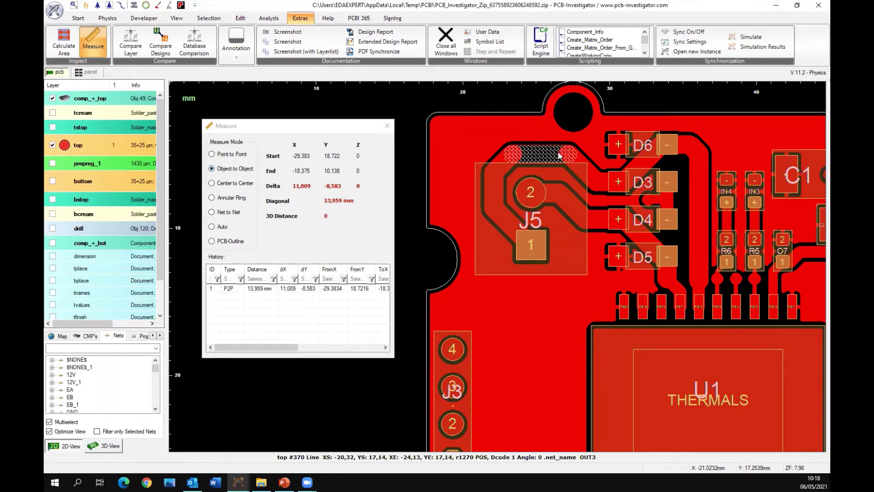
{"action": "left_click", "coordinate": [598, 218]}
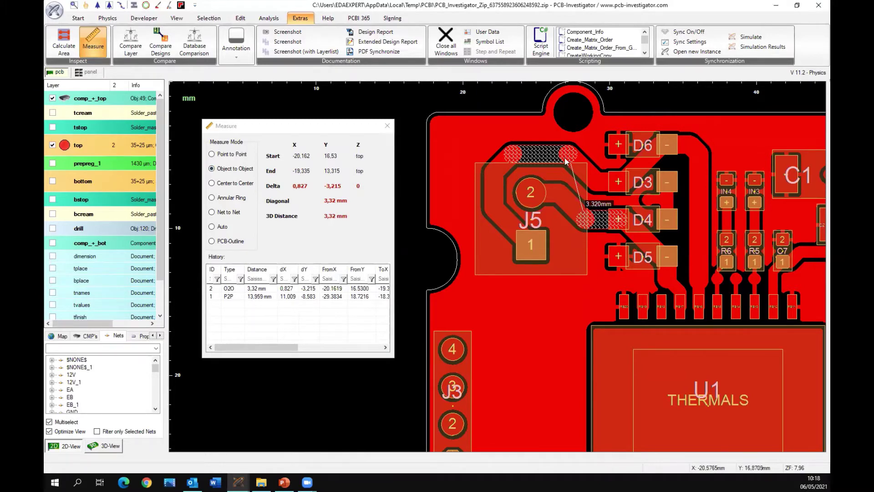
Step: Measure center to center between the trace above J5 and the trace entering D4
{"action": "left_click", "coordinate": [213, 200]}
{"action": "left_click", "coordinate": [212, 183]}
{"action": "left_click", "coordinate": [510, 146]}
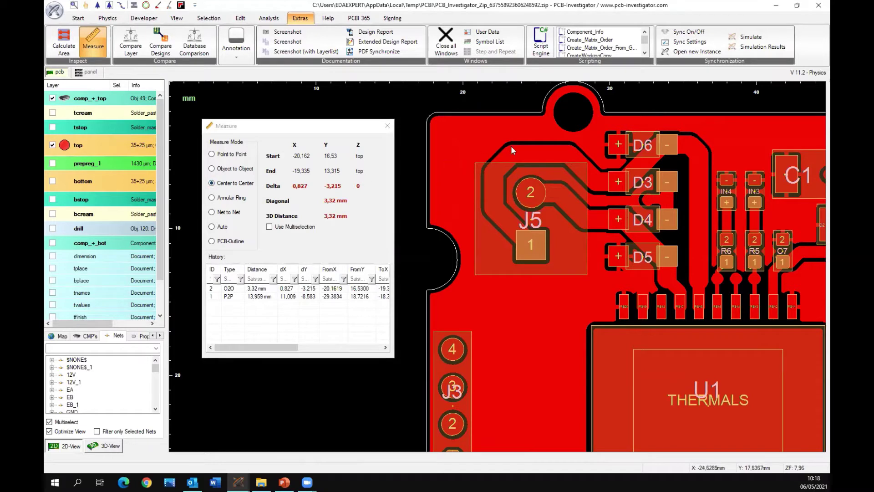
{"action": "left_click", "coordinate": [553, 152]}
{"action": "left_click", "coordinate": [601, 223]}
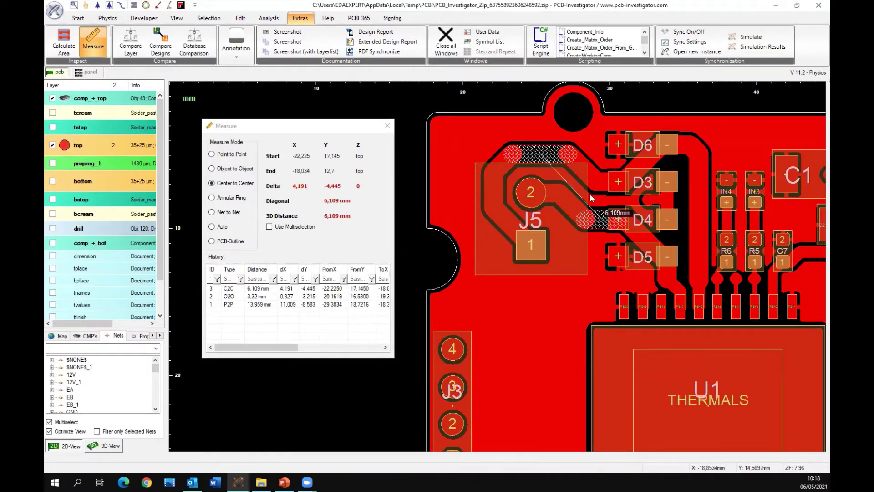
Step: Measure the net-to-net distance between the 12V and GND nets
{"action": "left_click", "coordinate": [246, 190]}
{"action": "left_click", "coordinate": [229, 212]}
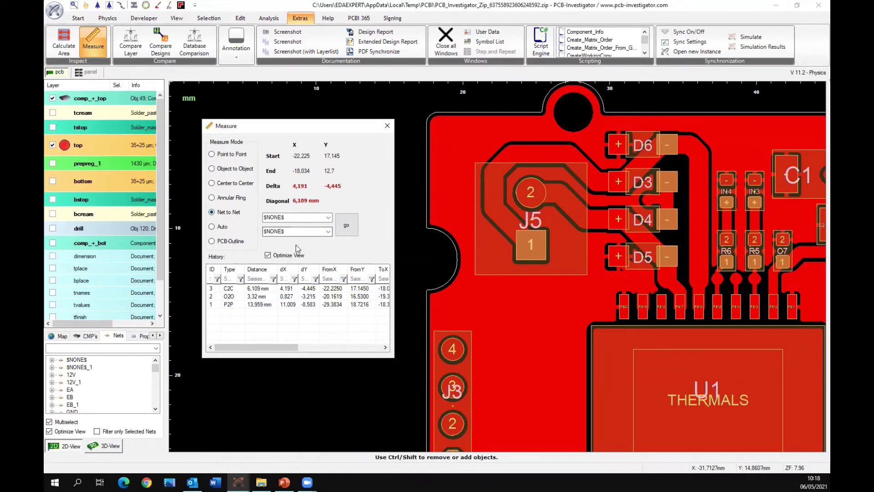
{"action": "left_click", "coordinate": [328, 218]}
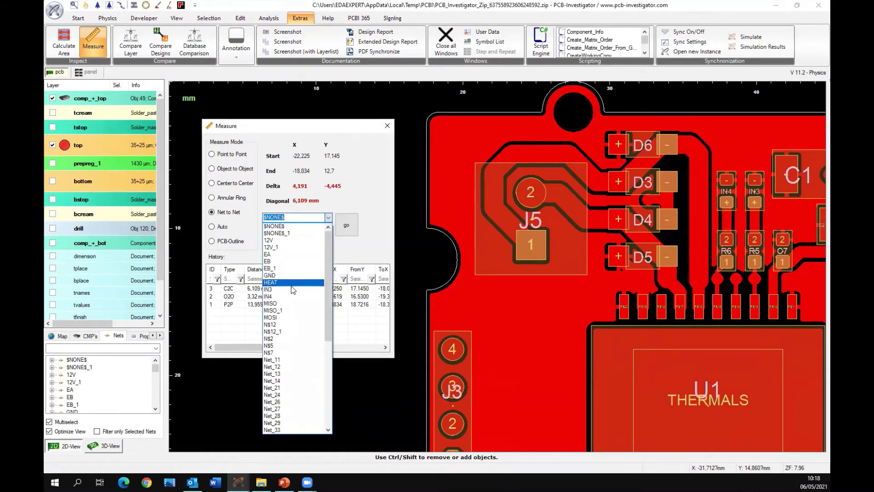
{"action": "scroll", "coordinate": [296, 371], "scroll_direction": "down", "scroll_amount": 3}
{"action": "scroll", "coordinate": [296, 373], "scroll_direction": "up", "scroll_amount": 3}
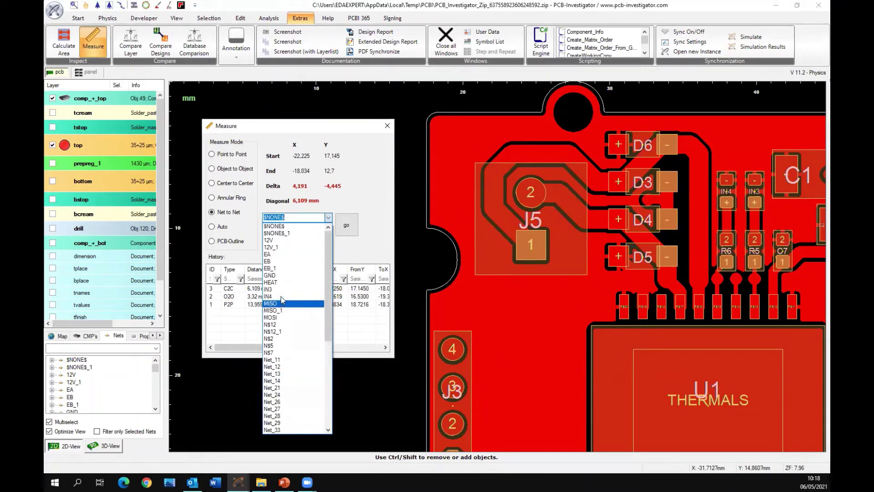
{"action": "left_click", "coordinate": [285, 241]}
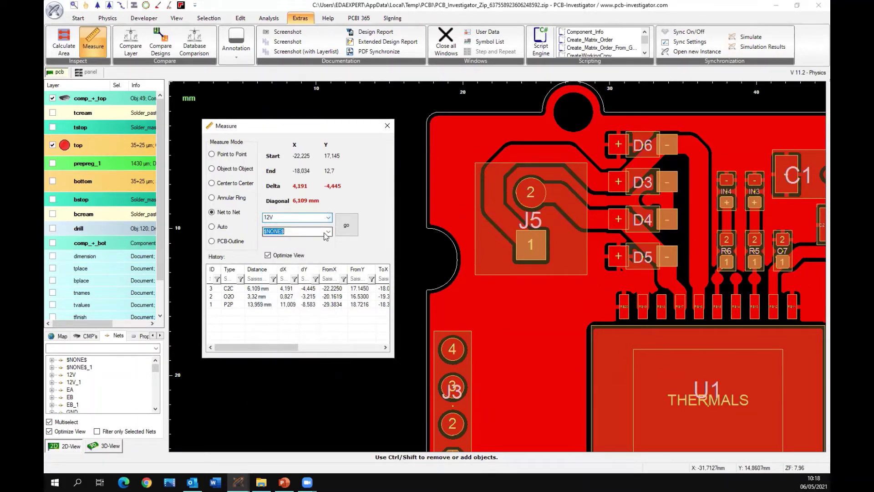
{"action": "left_click", "coordinate": [329, 232]}
{"action": "scroll", "coordinate": [329, 236], "scroll_direction": "up", "scroll_amount": 3}
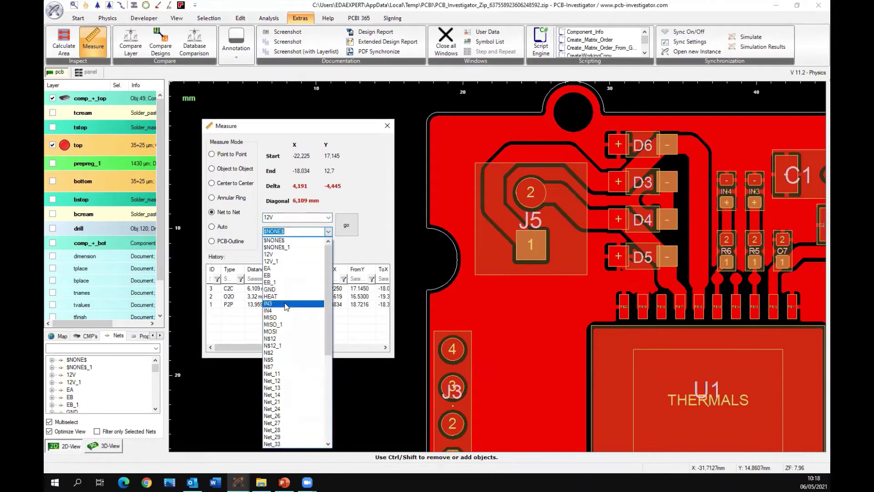
{"action": "left_click", "coordinate": [287, 291]}
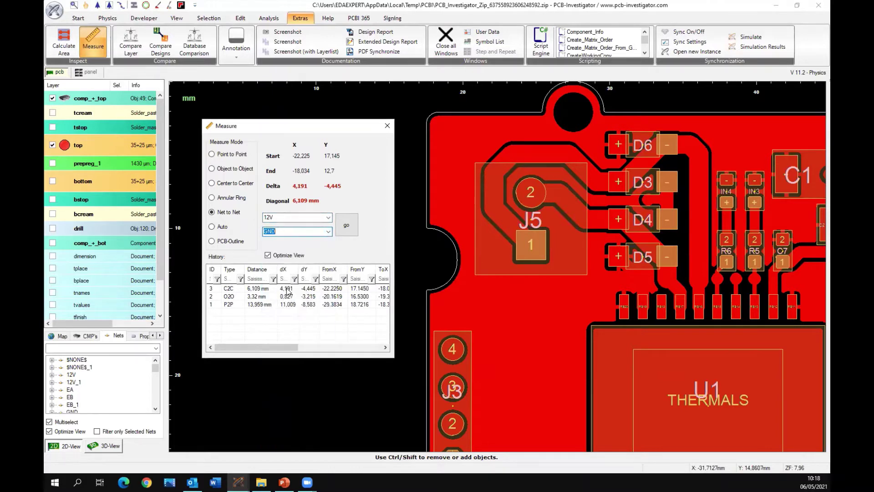
{"action": "left_click", "coordinate": [346, 225]}
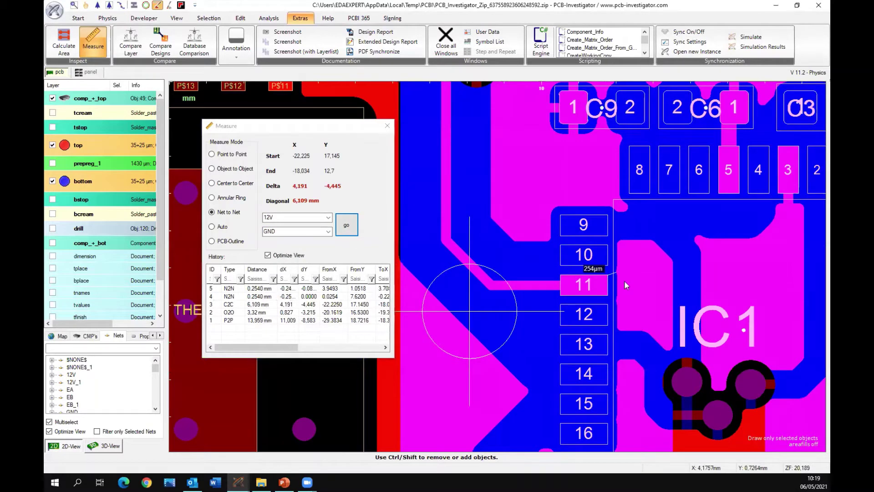
Step: Measure the distance to the PCB outline from a point right of D6 and from a point on the trace near J5
{"action": "scroll", "coordinate": [611, 267], "scroll_direction": "down", "scroll_amount": 2}
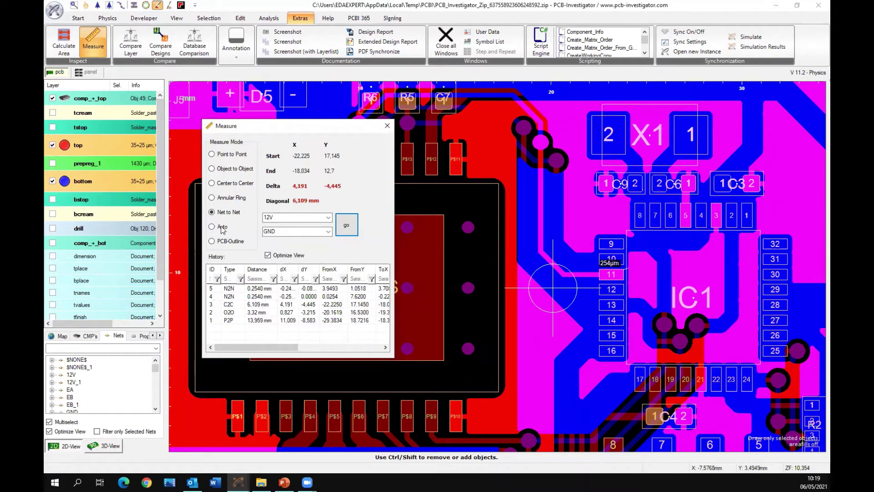
{"action": "left_click", "coordinate": [222, 241]}
{"action": "middle_click_drag", "start_coordinate": [479, 190], "coordinate": [654, 320]}
{"action": "middle_click_drag", "start_coordinate": [494, 175], "coordinate": [613, 350]}
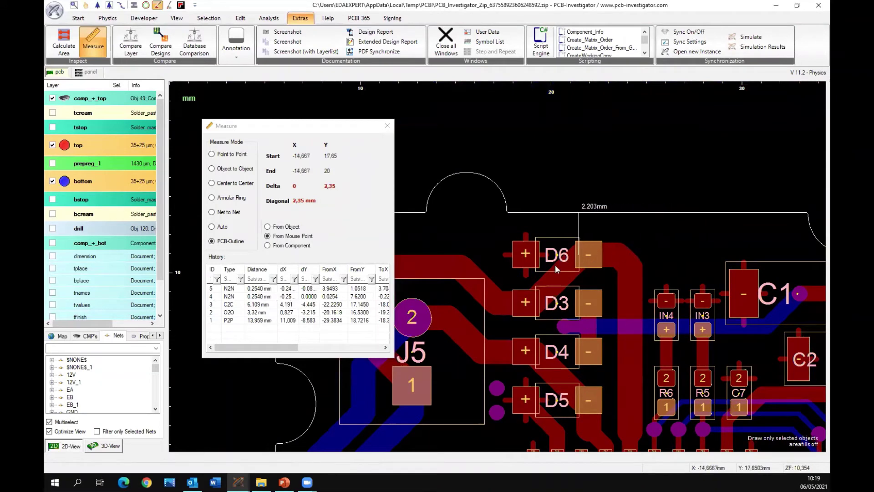
{"action": "left_click", "coordinate": [666, 273]}
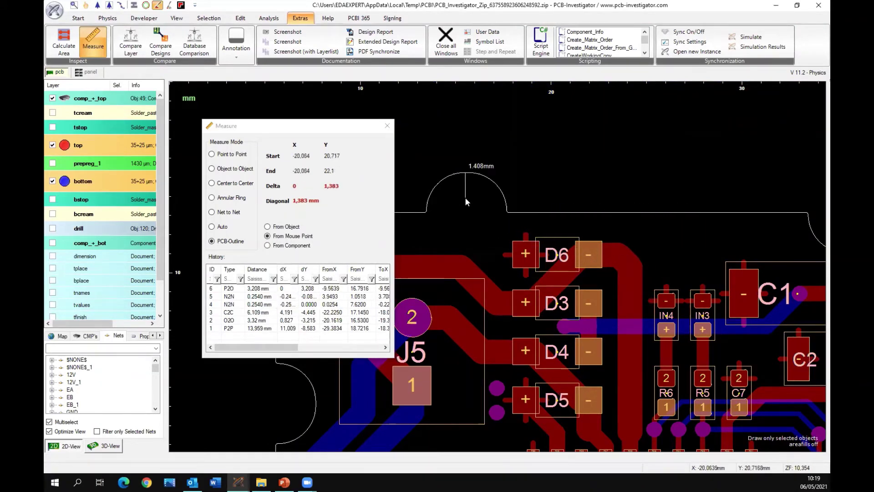
{"action": "left_click", "coordinate": [459, 300]}
{"action": "middle_click_drag", "start_coordinate": [498, 284], "coordinate": [548, 196]}
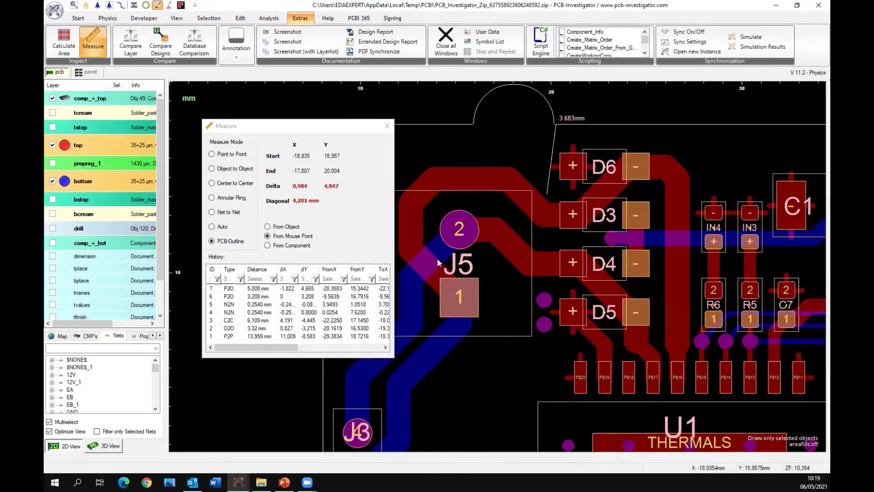
Step: Measure clearances automatically around the mouse position near D5's positive pad, then set the measurement origin to from object
{"action": "left_click", "coordinate": [223, 230]}
{"action": "middle_click_drag", "start_coordinate": [535, 292], "coordinate": [570, 235]}
{"action": "scroll", "coordinate": [606, 264], "scroll_direction": "up", "scroll_amount": 3}
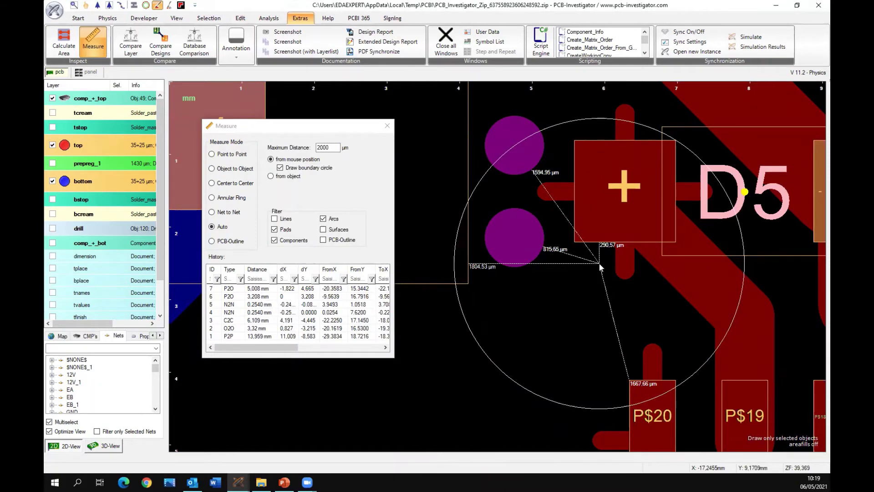
{"action": "left_click", "coordinate": [289, 178]}
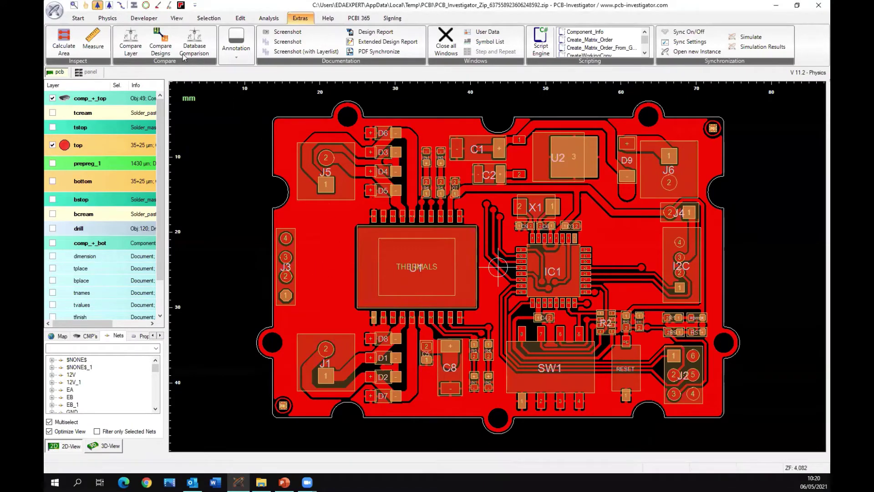
Step: Graphically compare the TOP and BOTTOM layers of the demo_1 and demo_2 designs
{"action": "left_click", "coordinate": [156, 41]}
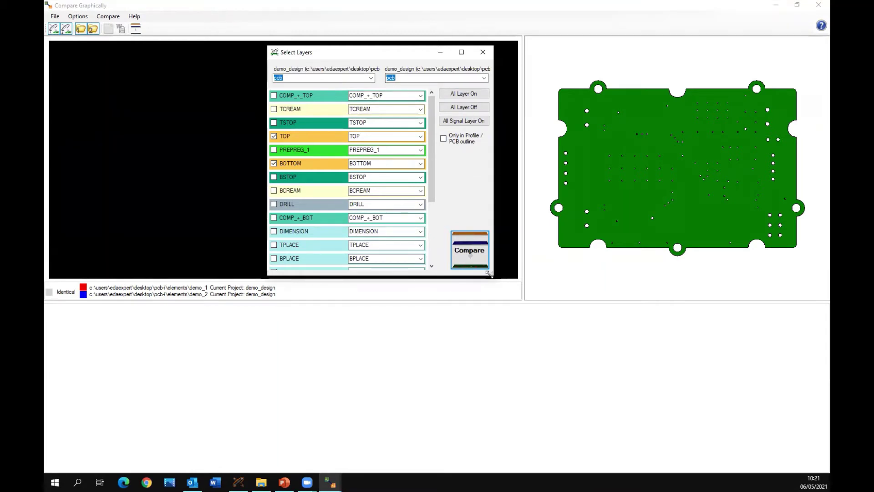
{"action": "left_click_drag", "start_coordinate": [488, 273], "coordinate": [585, 344]}
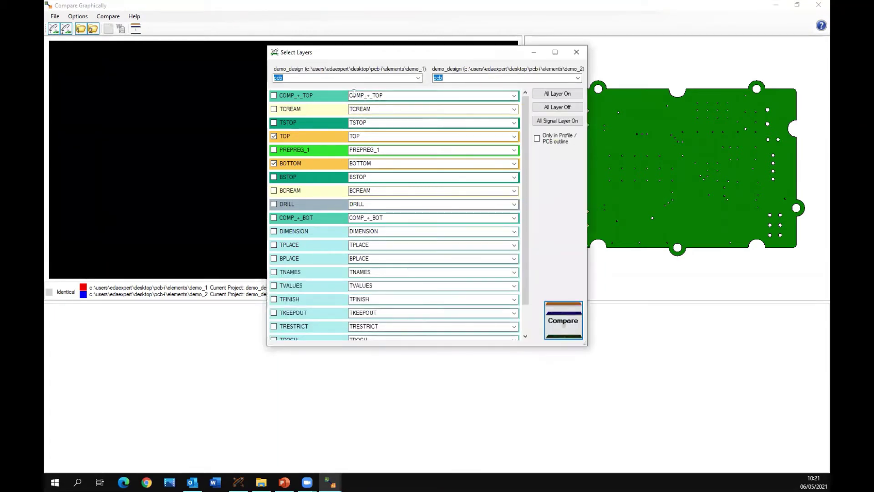
{"action": "left_click", "coordinate": [563, 332]}
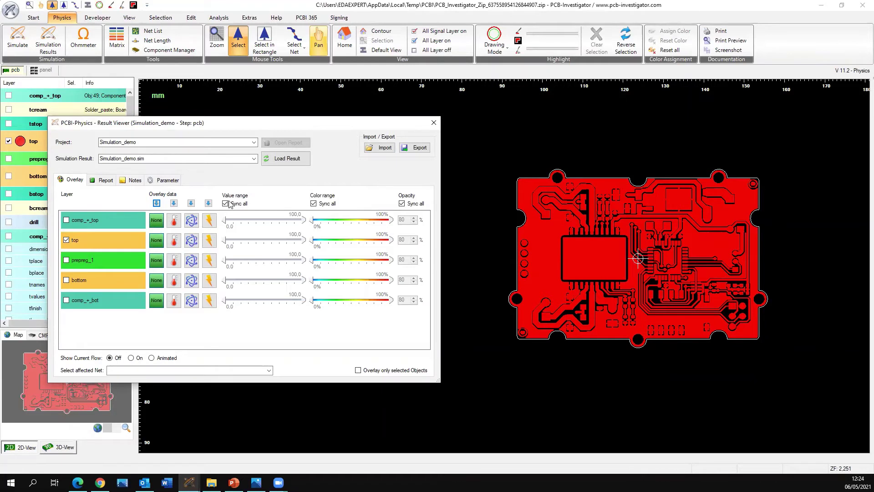
Step: Overlay the temperature results on all layers, with the minimum value at 94.6 °C and the upper color limit at 67%
{"action": "left_click", "coordinate": [174, 203]}
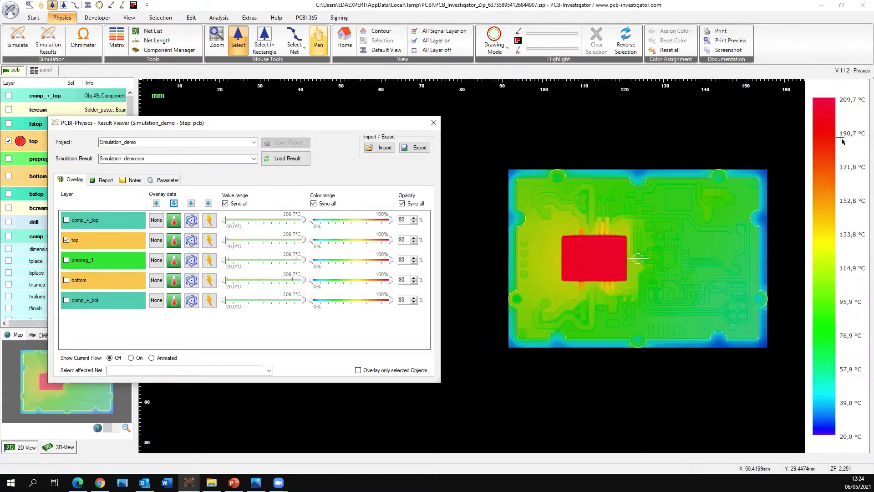
{"action": "left_click_drag", "start_coordinate": [225, 220], "coordinate": [254, 220]}
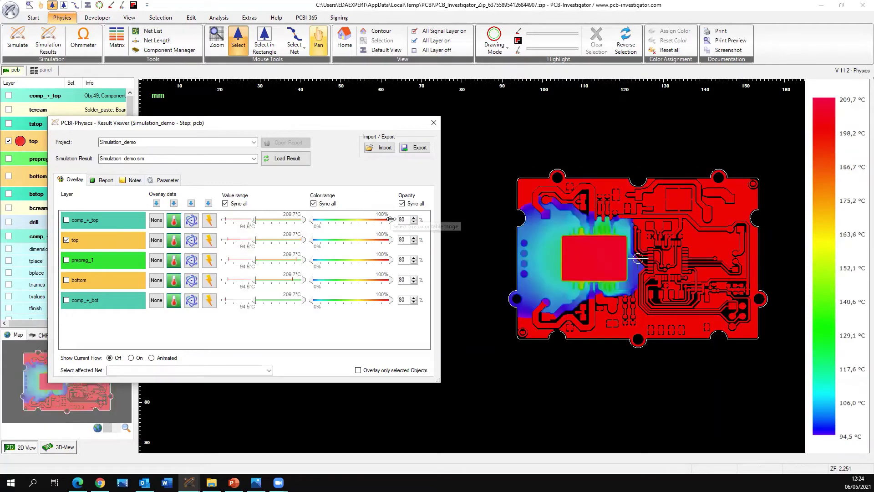
{"action": "left_click_drag", "start_coordinate": [391, 220], "coordinate": [366, 220]}
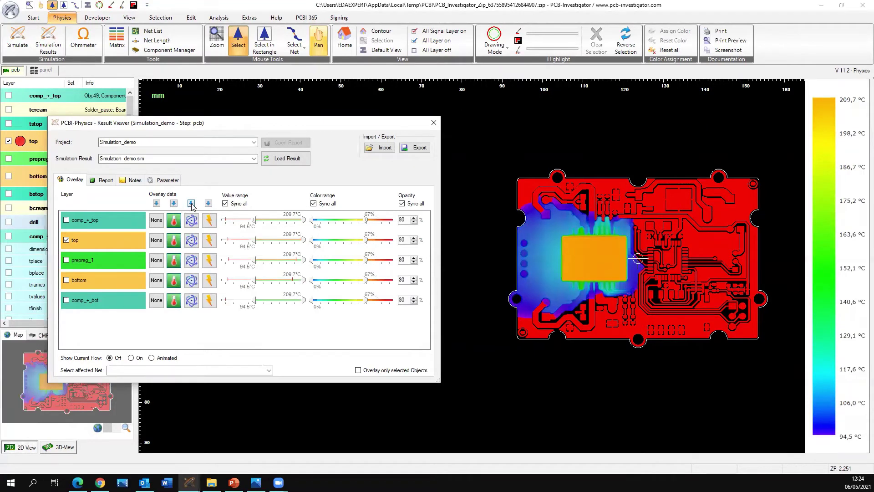
Step: Overlay the current density on all layers, inspect the traces around the large IC, and switch the overlay to voltage
{"action": "left_click", "coordinate": [191, 203]}
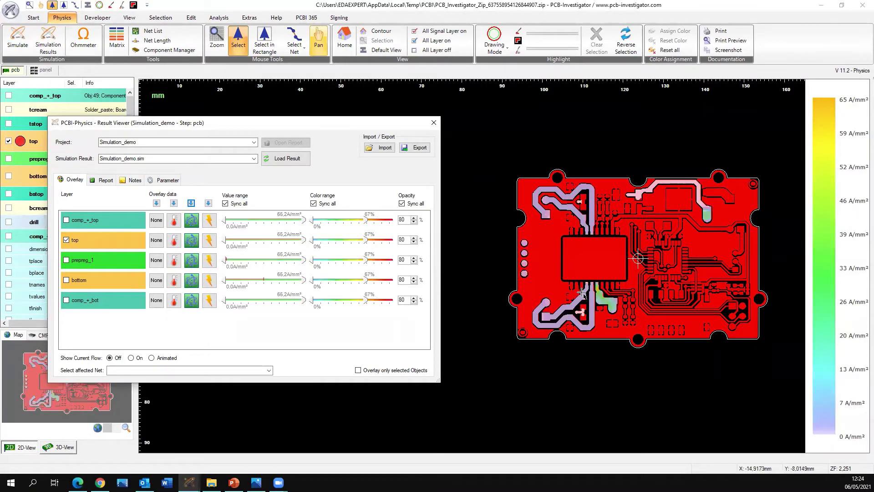
{"action": "scroll", "coordinate": [622, 278], "scroll_direction": "up", "scroll_amount": 3}
{"action": "mouse_move", "coordinate": [622, 279]}
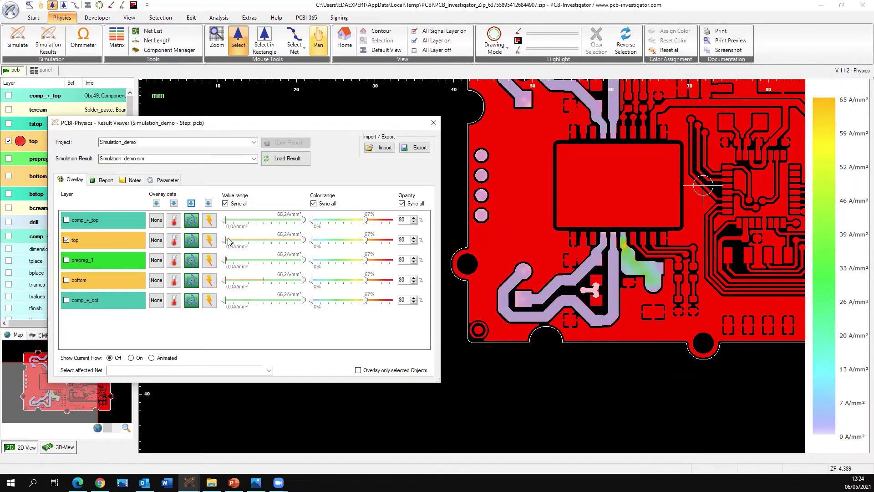
{"action": "left_click", "coordinate": [208, 203]}
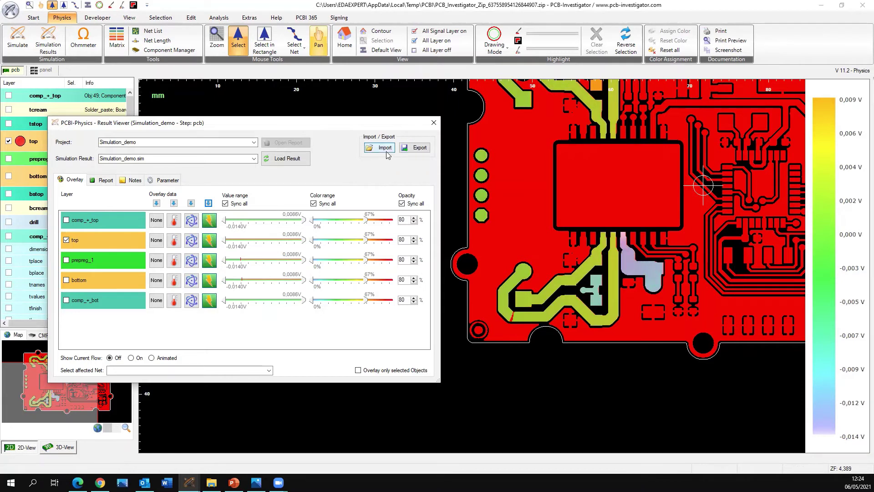
Step: Open the simulation report in the web browser and review its pin, component and net result tables
{"action": "left_click", "coordinate": [104, 181]}
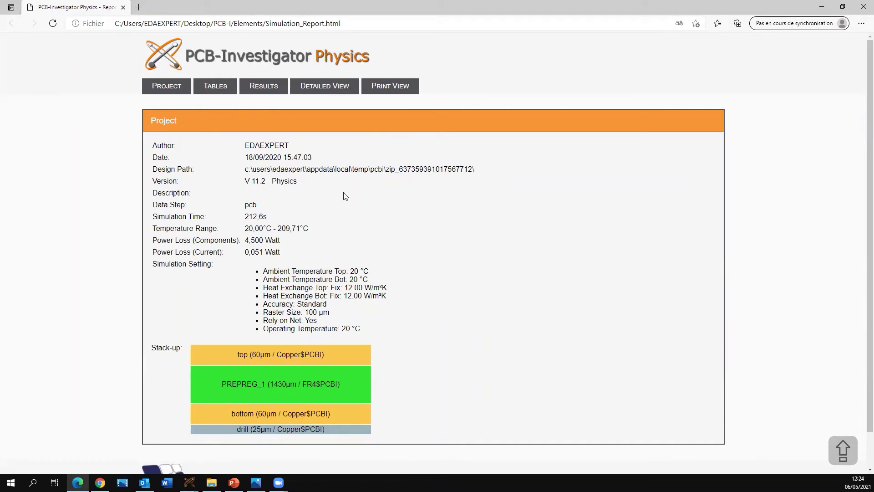
{"action": "left_click", "coordinate": [215, 86]}
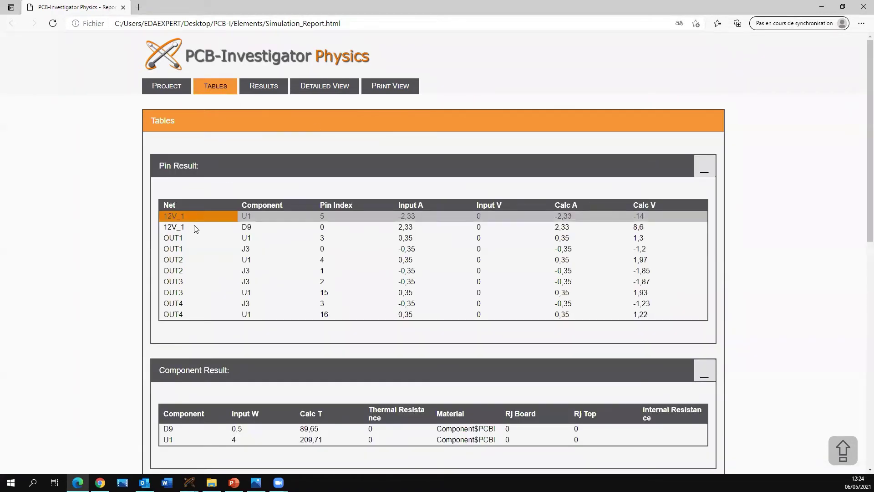
{"action": "scroll", "coordinate": [259, 212], "scroll_direction": "down", "scroll_amount": 4}
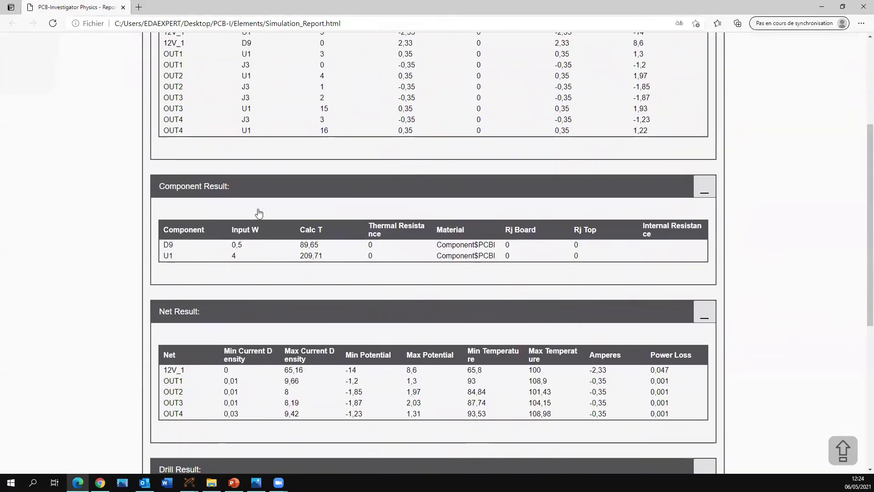
{"action": "scroll", "coordinate": [253, 178], "scroll_direction": "up", "scroll_amount": 5}
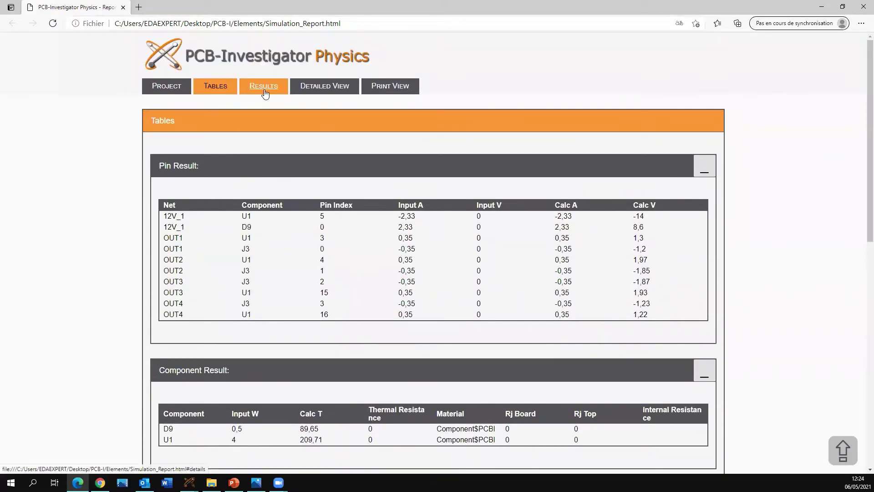
Step: Review the report's result images and the detailed temperature view of the comp_+_top layer
{"action": "left_click", "coordinate": [264, 90]}
{"action": "mouse_move", "coordinate": [250, 237]}
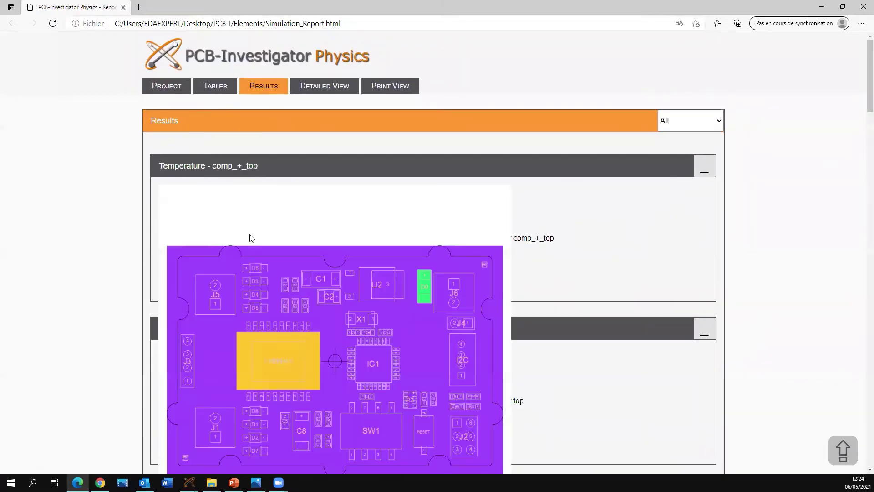
{"action": "left_click", "coordinate": [324, 86]}
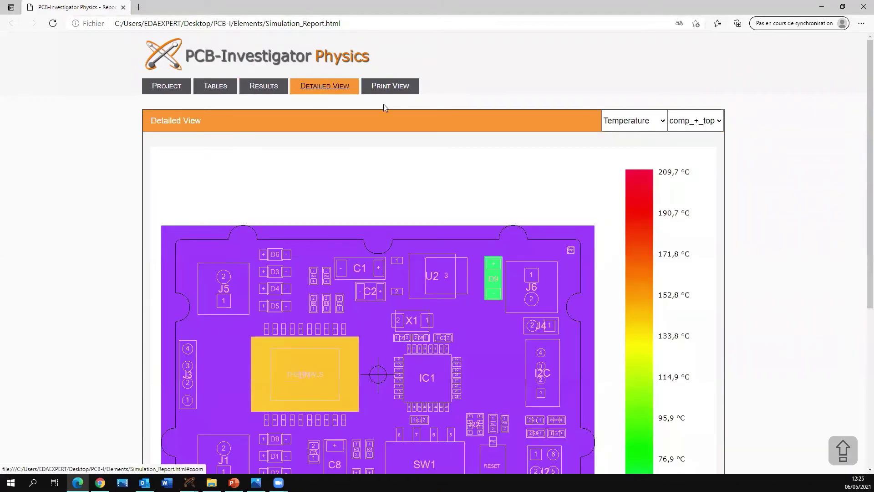
{"action": "left_click", "coordinate": [672, 121]}
{"action": "left_click", "coordinate": [644, 122]}
{"action": "left_click", "coordinate": [687, 77]}
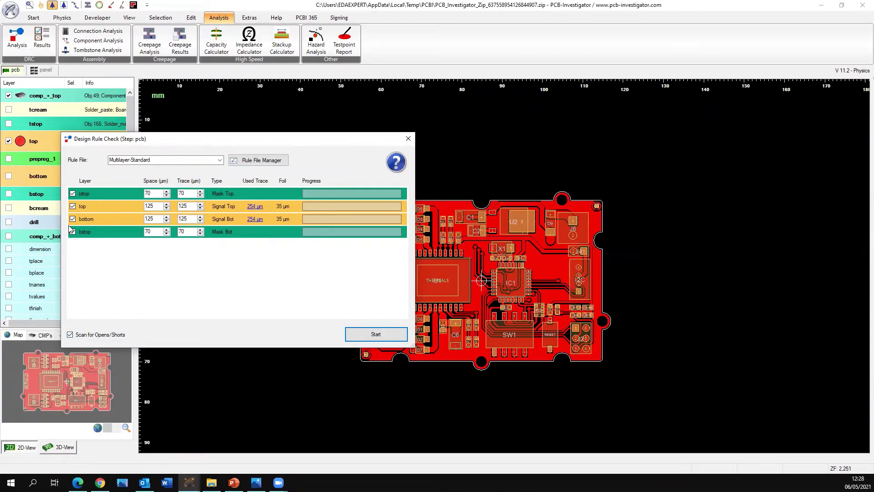
Step: Review the Multilayer-Standard rules, run the design rule check on tstop, top, bottom and bstop, and open its results
{"action": "left_click", "coordinate": [248, 160]}
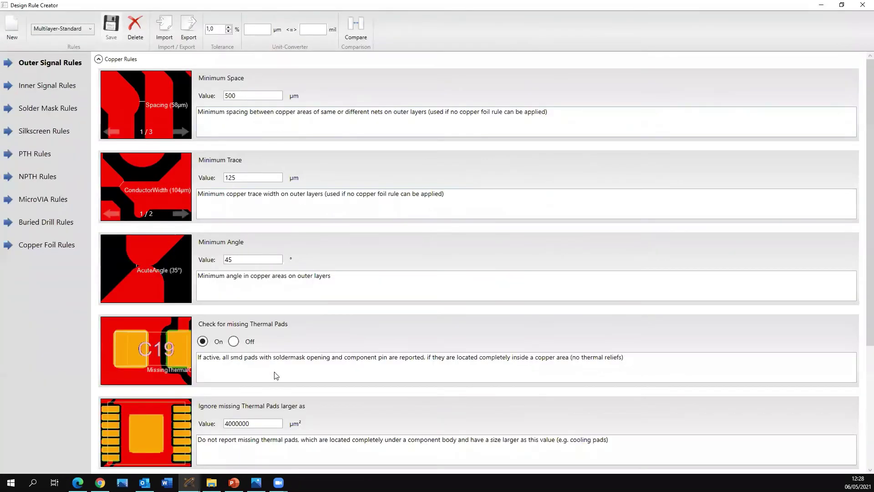
{"action": "left_click", "coordinate": [862, 5]}
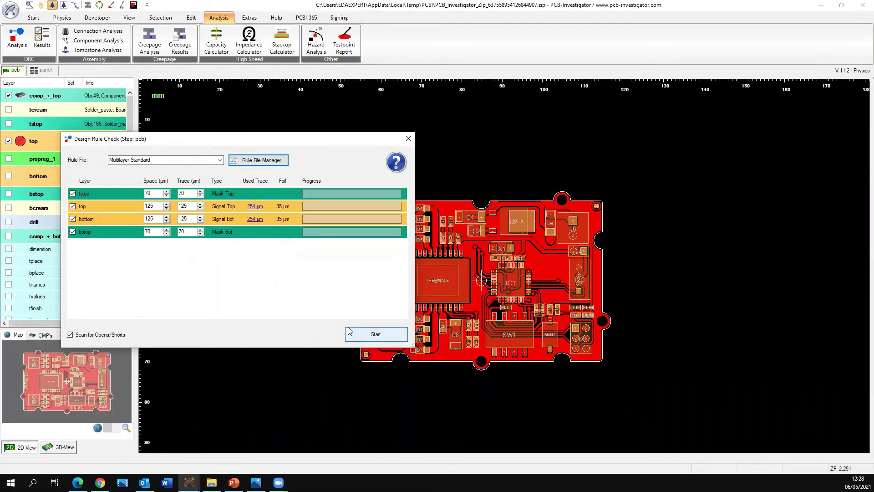
{"action": "left_click", "coordinate": [370, 332]}
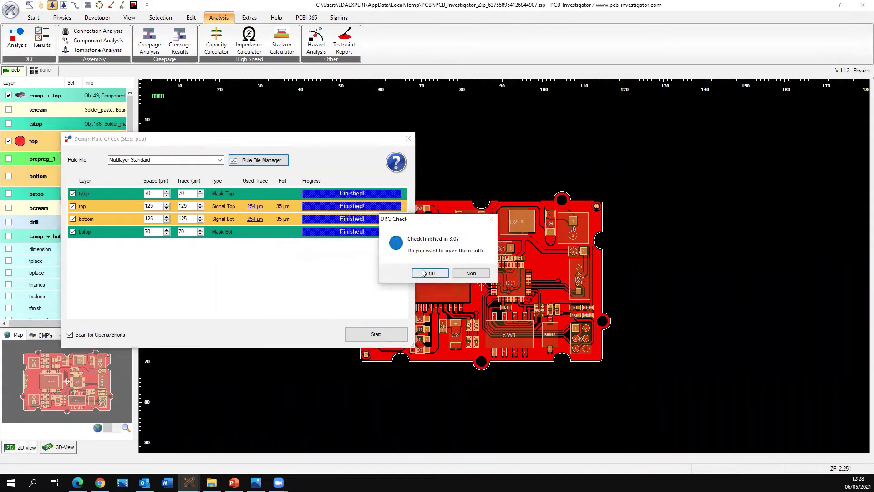
{"action": "left_click", "coordinate": [427, 273]}
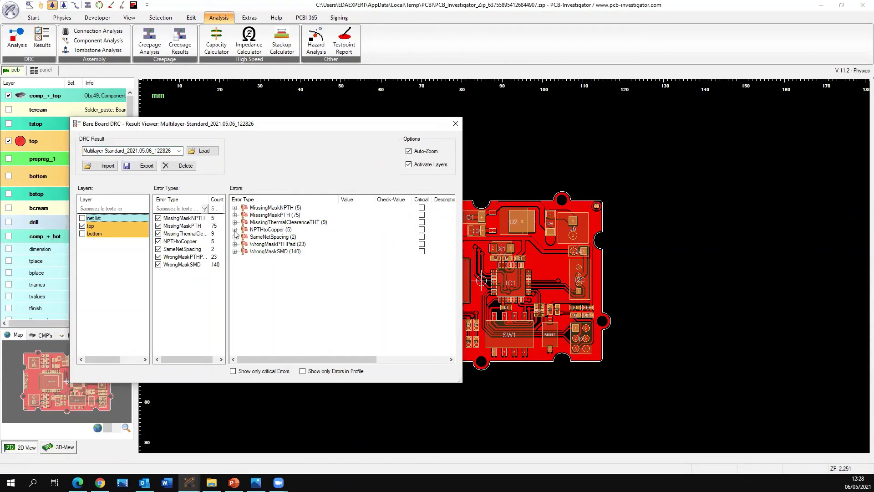
Step: Mark one NPTHtoCopper and one MissingMaskPTH error as critical and list only the critical errors of the top layer
{"action": "left_click", "coordinate": [234, 229]}
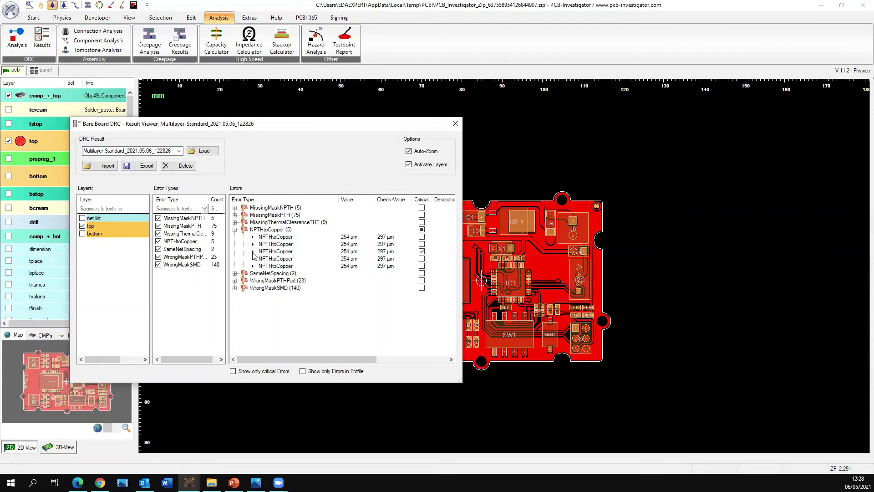
{"action": "left_click", "coordinate": [235, 215]}
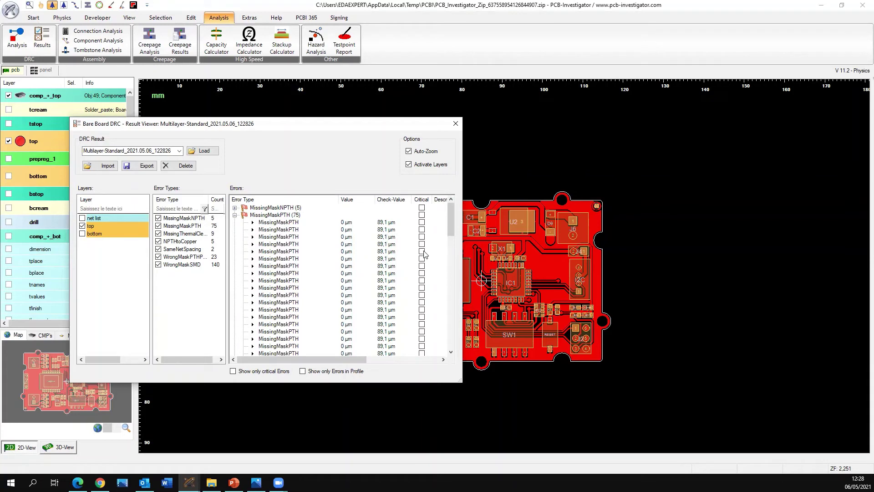
{"action": "left_click", "coordinate": [255, 371]}
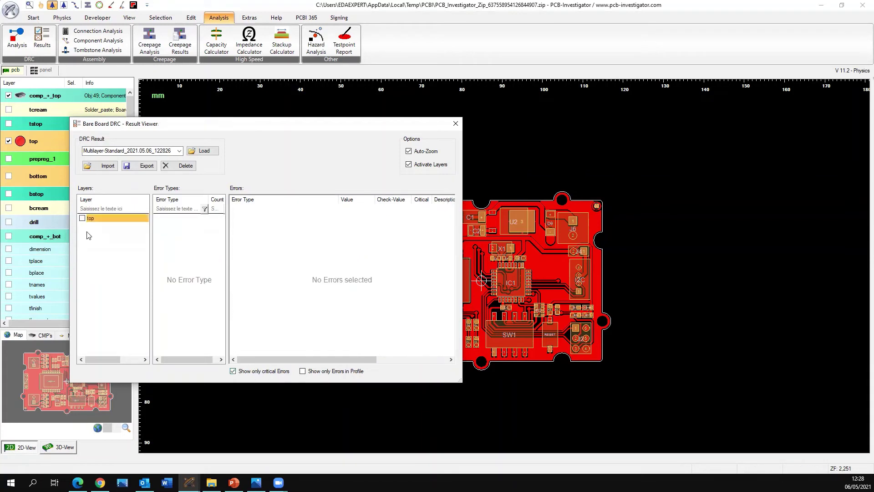
{"action": "left_click", "coordinate": [82, 218]}
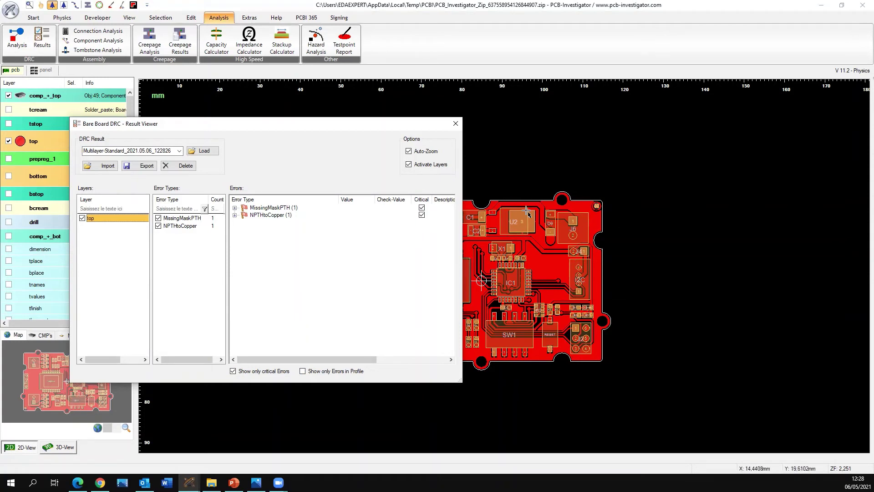
{"action": "mouse_move", "coordinate": [538, 250]}
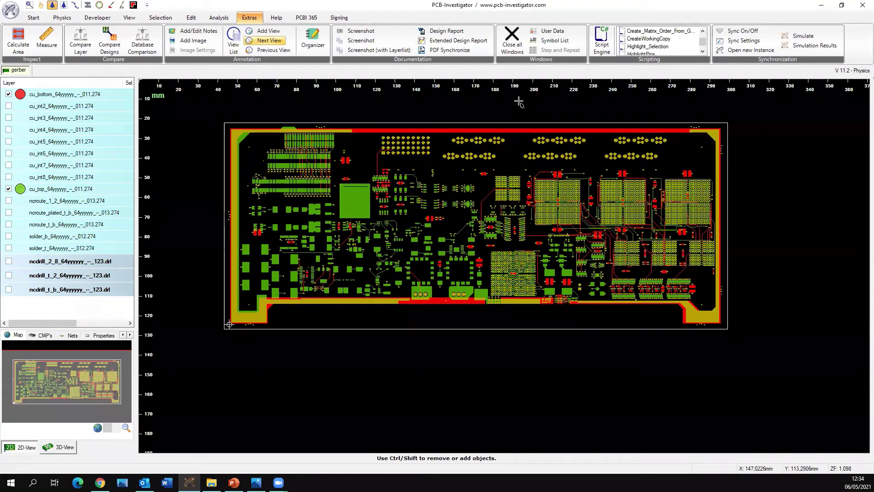
Step: View the code of the favorite script Create_Matrix_Order_From_Gerber.cs in the Script Engine
{"action": "left_click", "coordinate": [599, 38]}
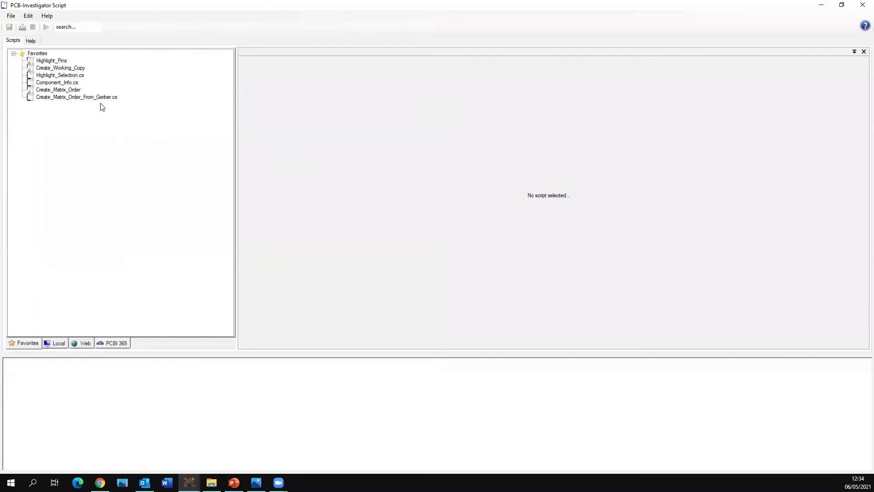
{"action": "left_click", "coordinate": [82, 97]}
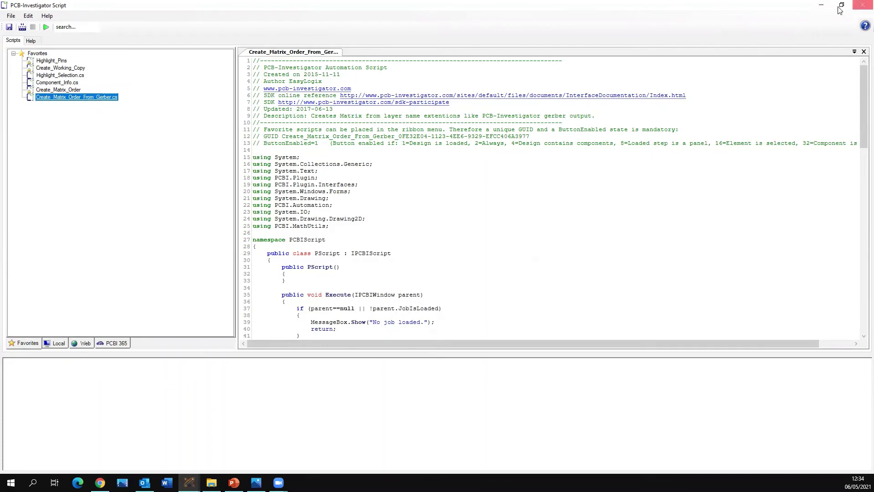
{"action": "left_click", "coordinate": [821, 5]}
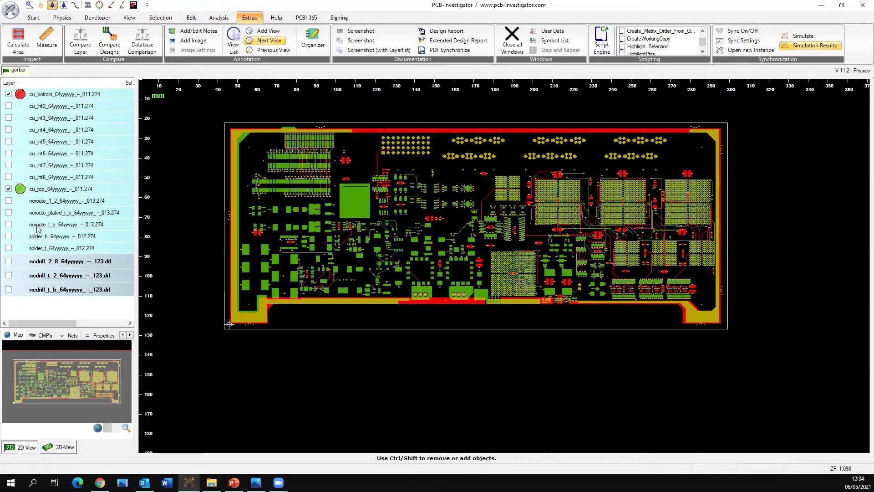
Step: Try setting the CU_BOTTOM layer's type to Signal in the layer matrix and discard the change
{"action": "right_click", "coordinate": [91, 162]}
{"action": "left_click", "coordinate": [128, 249]}
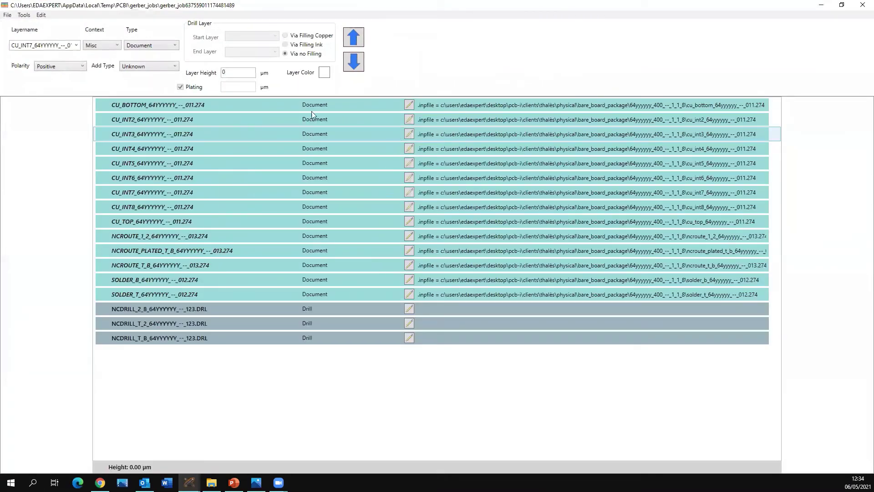
{"action": "left_click", "coordinate": [287, 106]}
{"action": "left_click", "coordinate": [173, 45]}
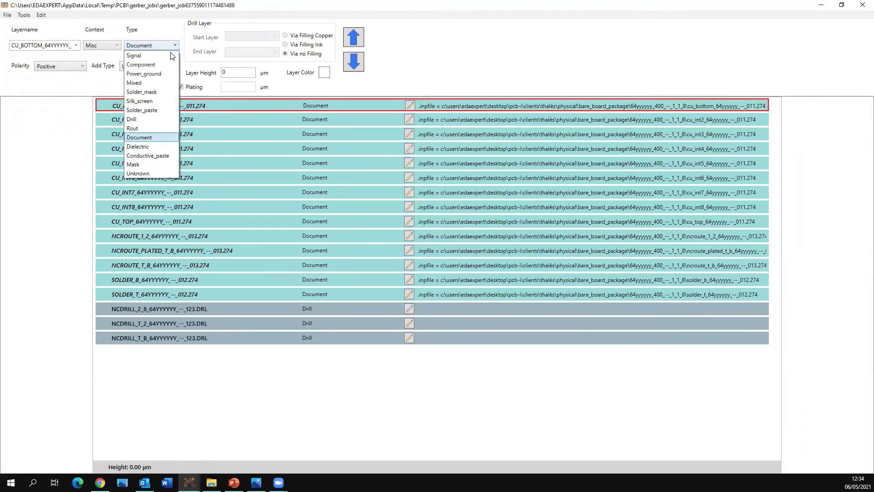
{"action": "left_click", "coordinate": [172, 56]}
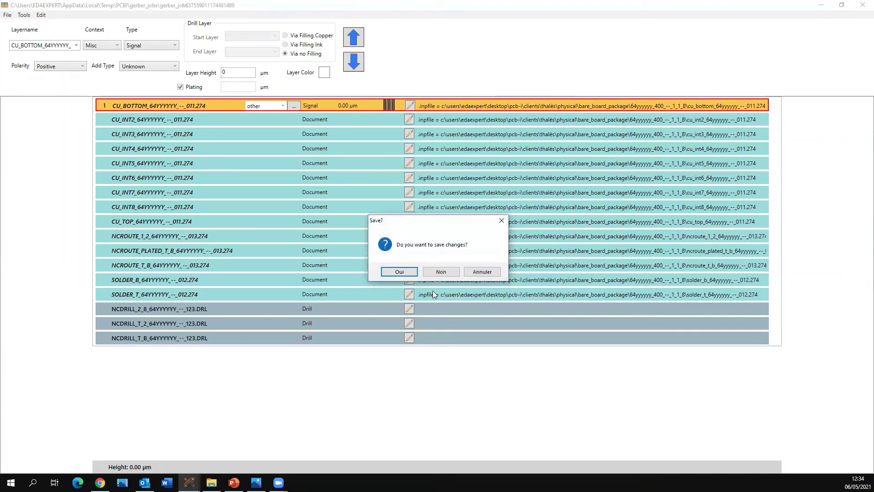
{"action": "left_click", "coordinate": [435, 270]}
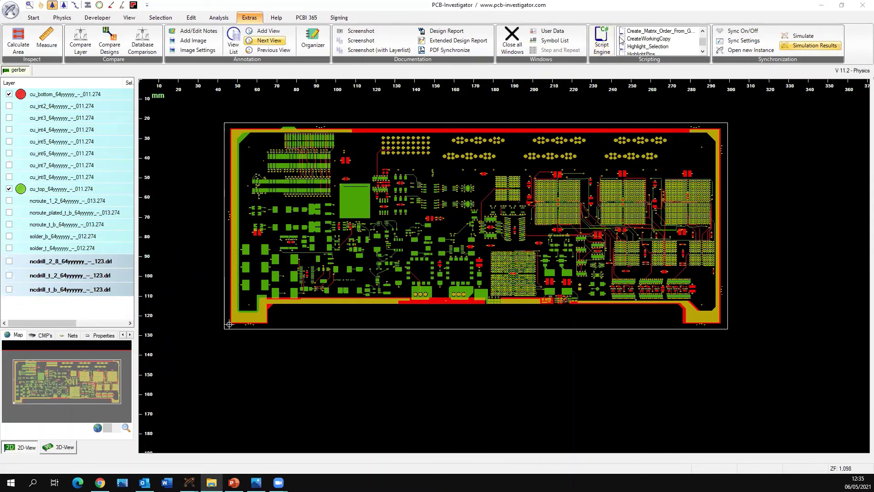
Step: Run the Create_Matrix_Order_From_Gerber script on the loaded Gerber design
{"action": "left_click", "coordinate": [668, 32]}
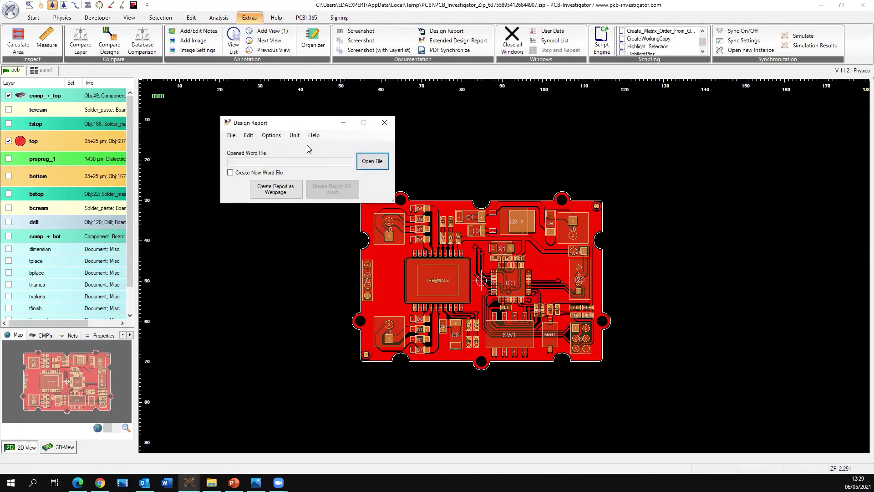
Step: Open the design report's customer information and accept it without filling in further fields
{"action": "left_click", "coordinate": [249, 135]}
{"action": "left_click", "coordinate": [279, 160]}
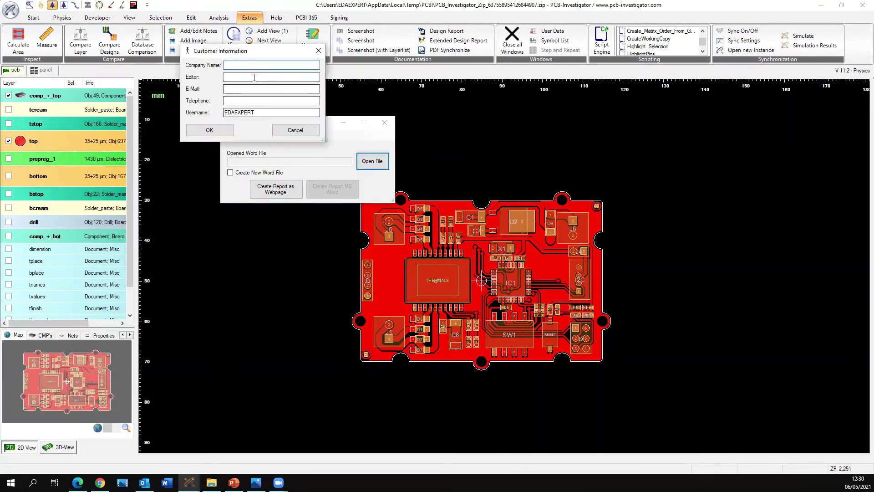
{"action": "left_click", "coordinate": [209, 130]}
Step: Examine the design report's document options and bare board options, including the selectable DRC result files
{"action": "left_click", "coordinate": [271, 135]}
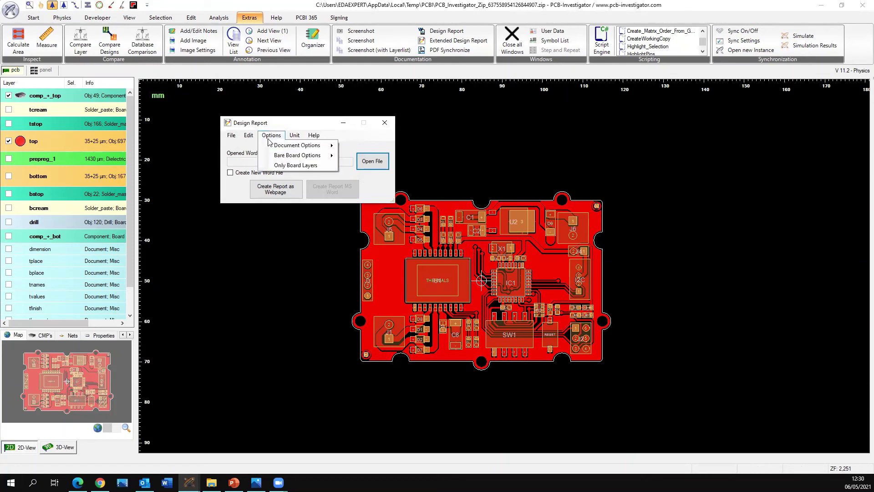
{"action": "left_click", "coordinate": [292, 144]}
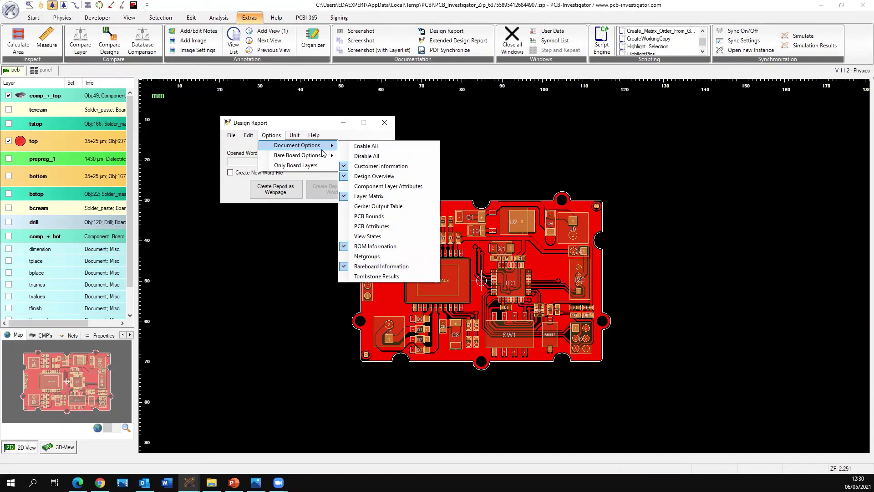
{"action": "mouse_move", "coordinate": [324, 158]}
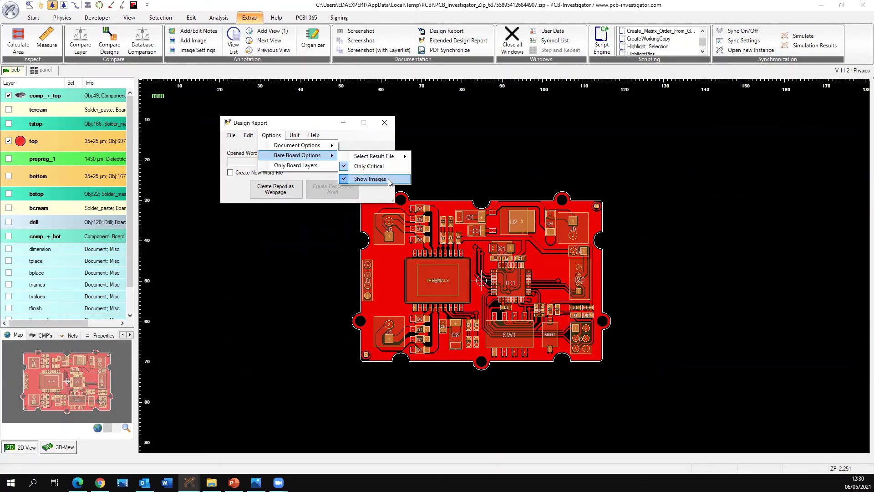
{"action": "mouse_move", "coordinate": [392, 156]}
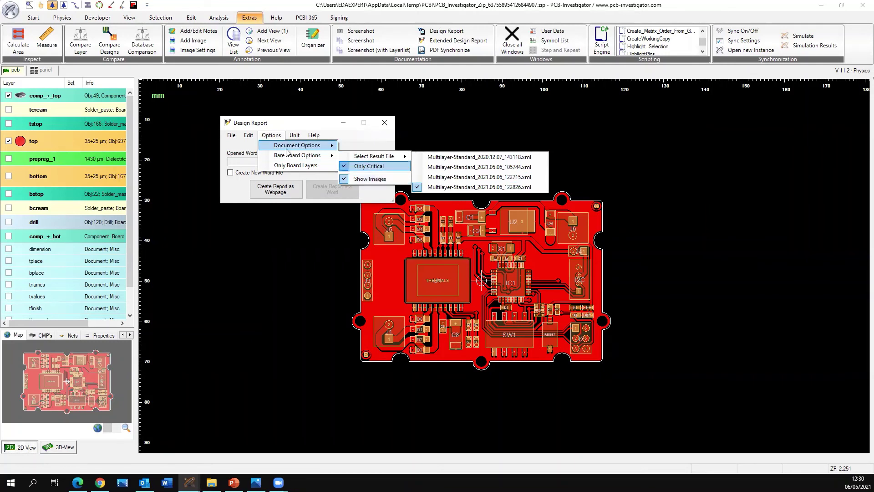
Step: Create the design report as a webpage with the current report options
{"action": "left_click", "coordinate": [266, 135]}
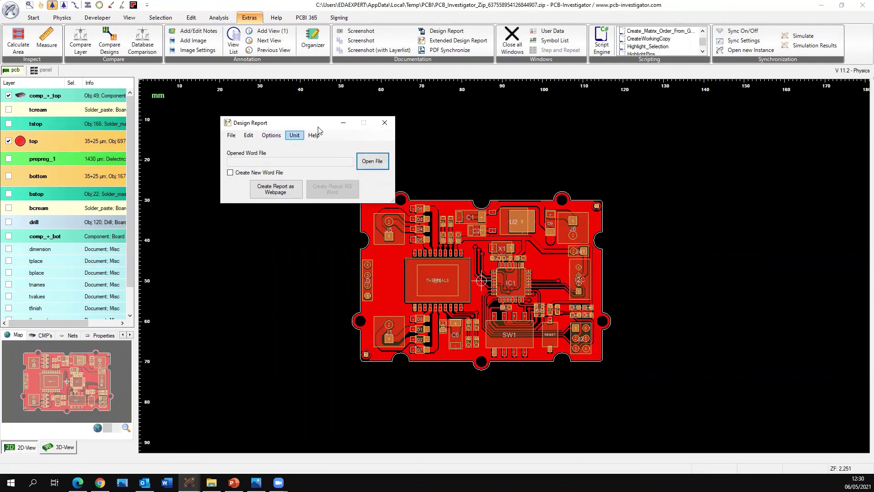
{"action": "left_click", "coordinate": [291, 195]}
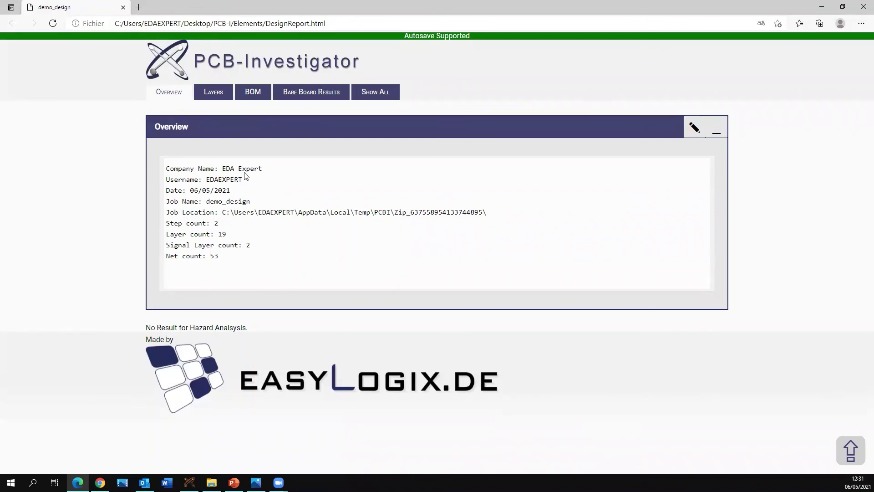
Step: Examine the report's Layers, BOM and Bare Board Results sections, including the details of error 2 marked on the board image
{"action": "left_click", "coordinate": [218, 89]}
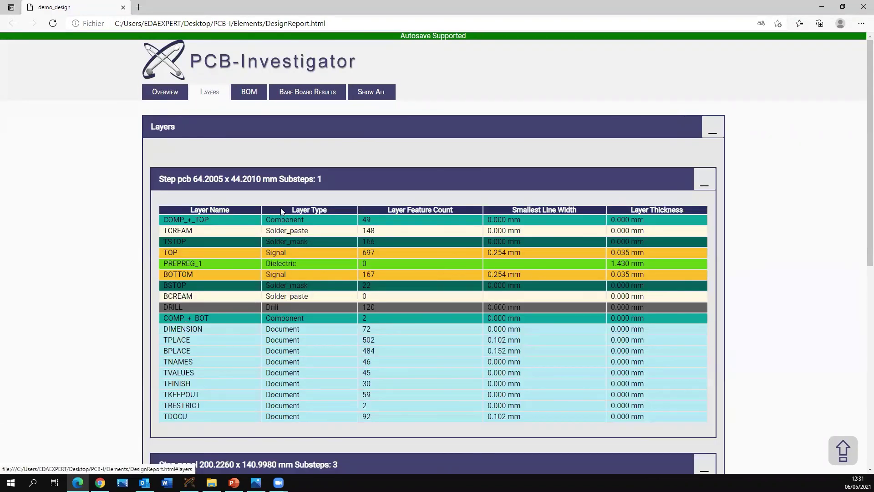
{"action": "left_click", "coordinate": [248, 92]}
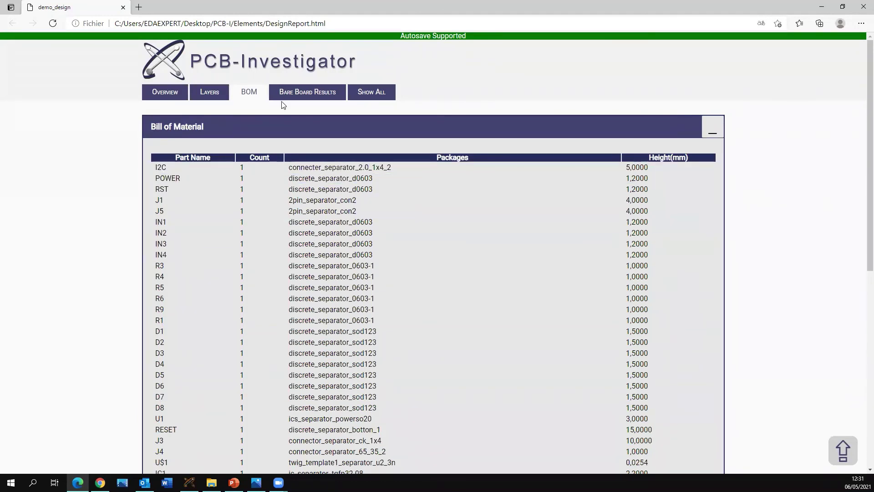
{"action": "left_click", "coordinate": [318, 93]}
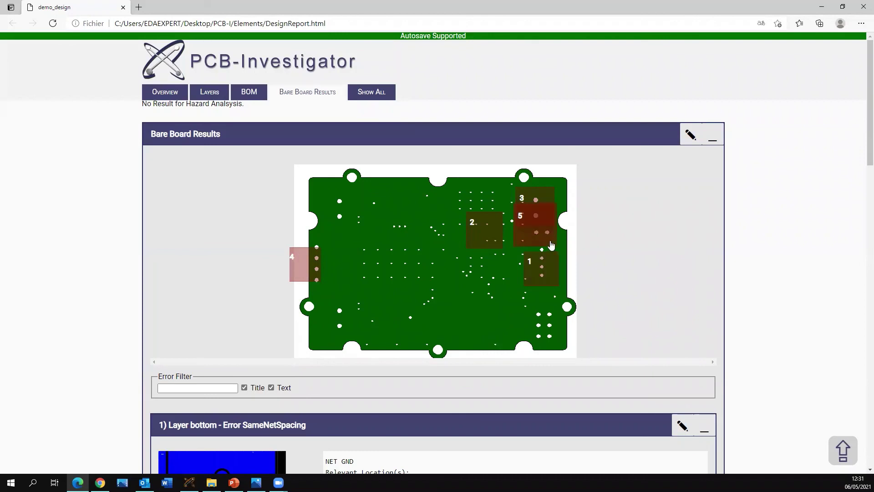
{"action": "left_click", "coordinate": [474, 238]}
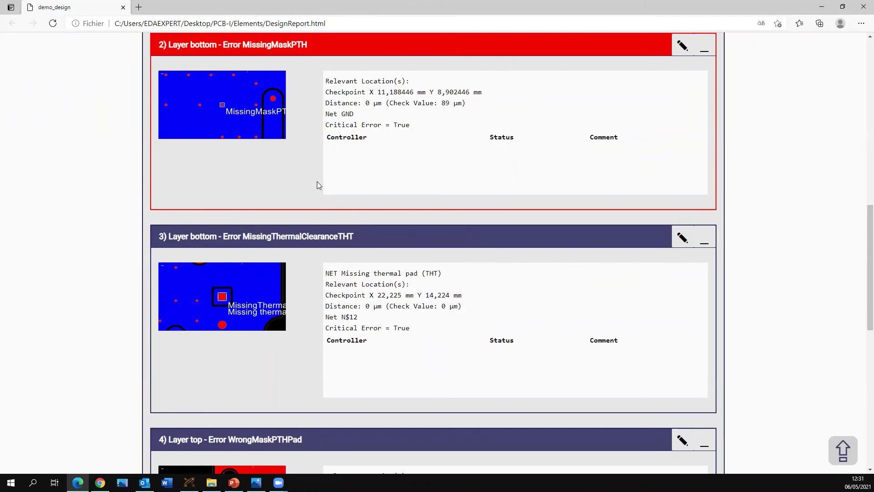
{"action": "scroll", "coordinate": [321, 213], "scroll_direction": "up", "scroll_amount": 10}
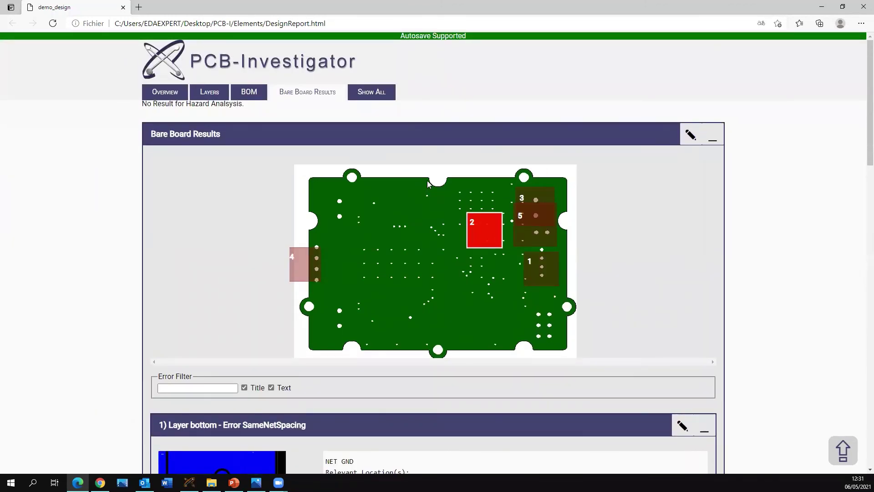